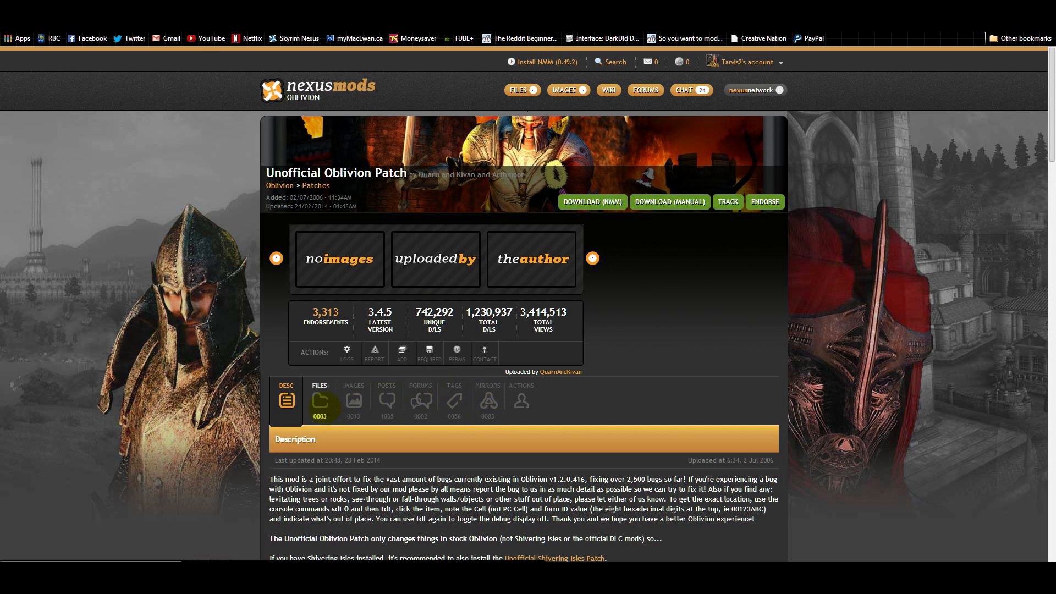
Show the downloadable files of the Unofficial Oblivion Patch, Unofficial Shivering Isles Patch and Unofficial Official Mods Patch on Nexus Mods.
{"action": "left_click", "coordinate": [323, 405]}
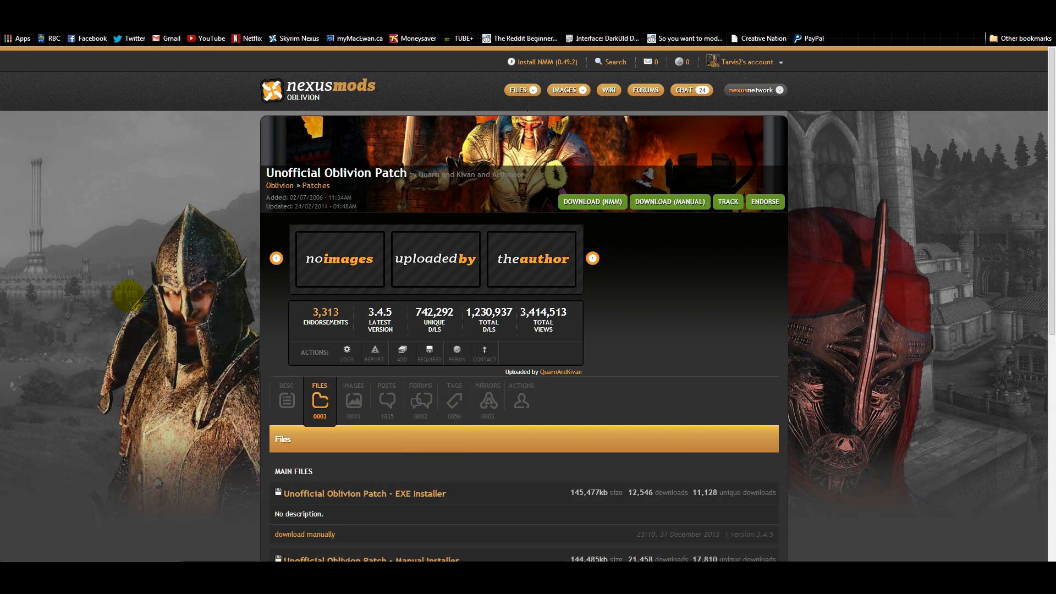
{"action": "scroll", "coordinate": [128, 296], "scroll_direction": "down", "scroll_amount": 4}
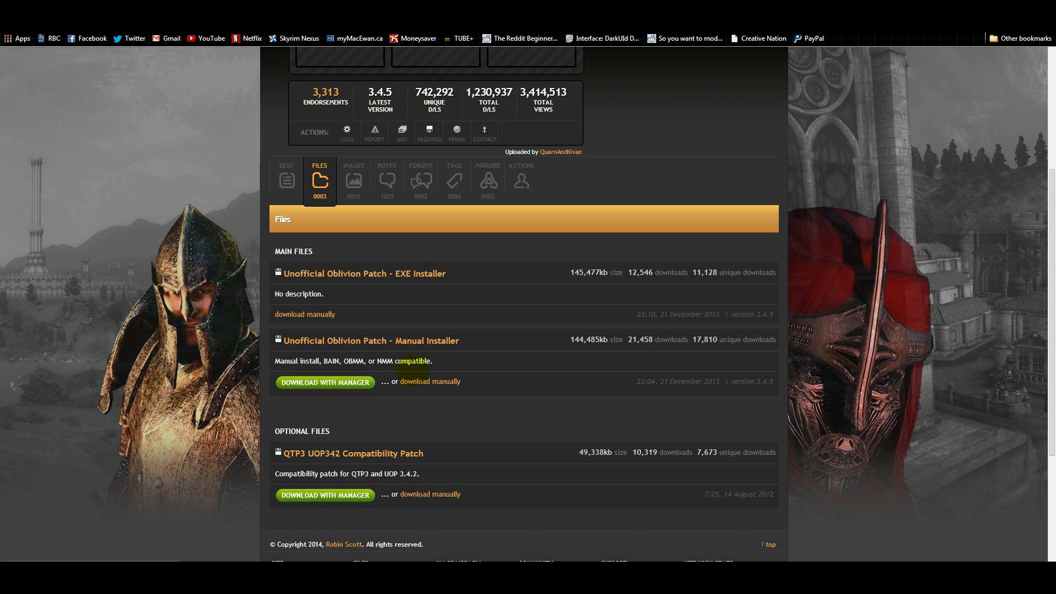
{"action": "left_click", "coordinate": [190, 7]}
{"action": "left_click", "coordinate": [324, 250]}
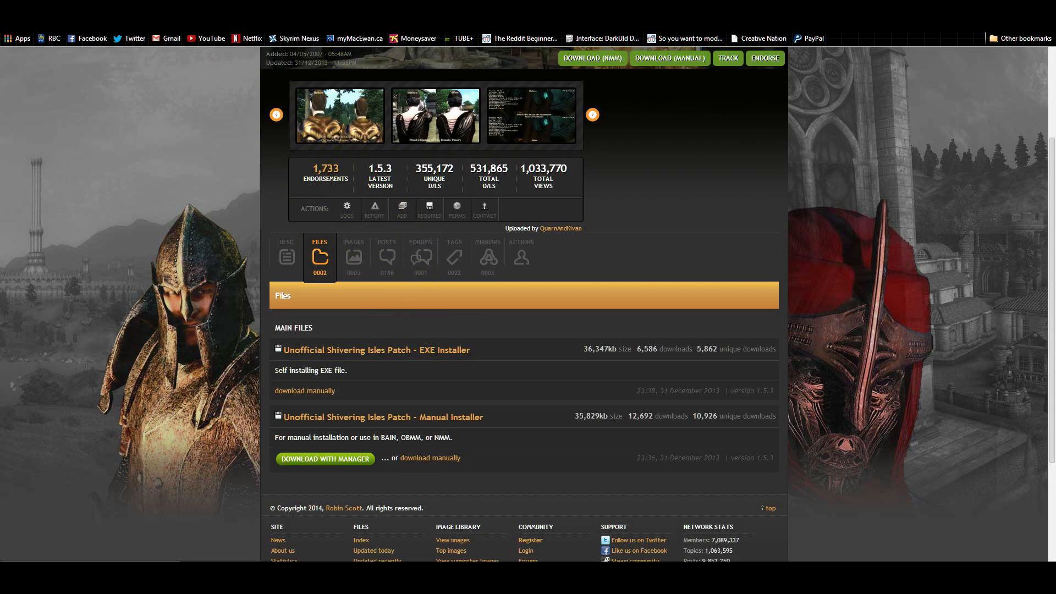
{"action": "left_click", "coordinate": [257, 8]}
{"action": "left_click", "coordinate": [321, 254]}
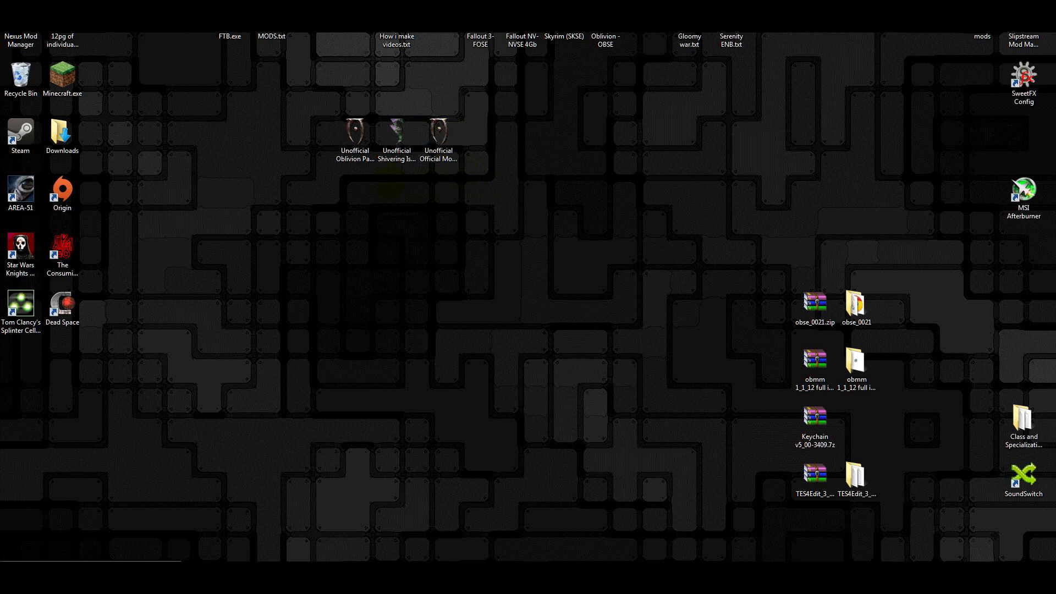
Run the Unofficial Oblivion Patch EXE installer from the desktop and accept its license agreement.
{"action": "left_click", "coordinate": [354, 132]}
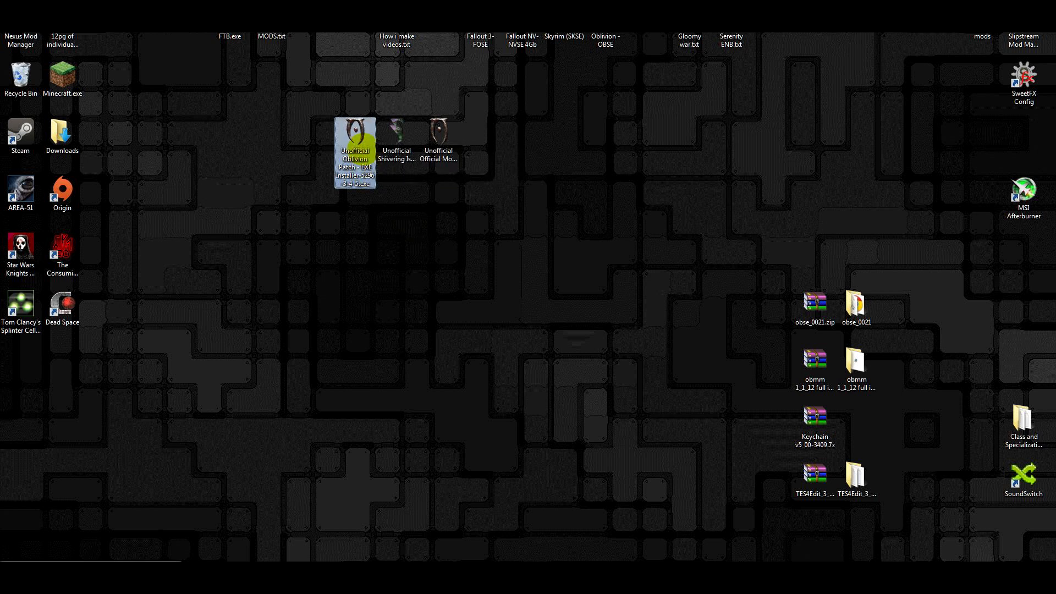
{"action": "double_click", "coordinate": [358, 140]}
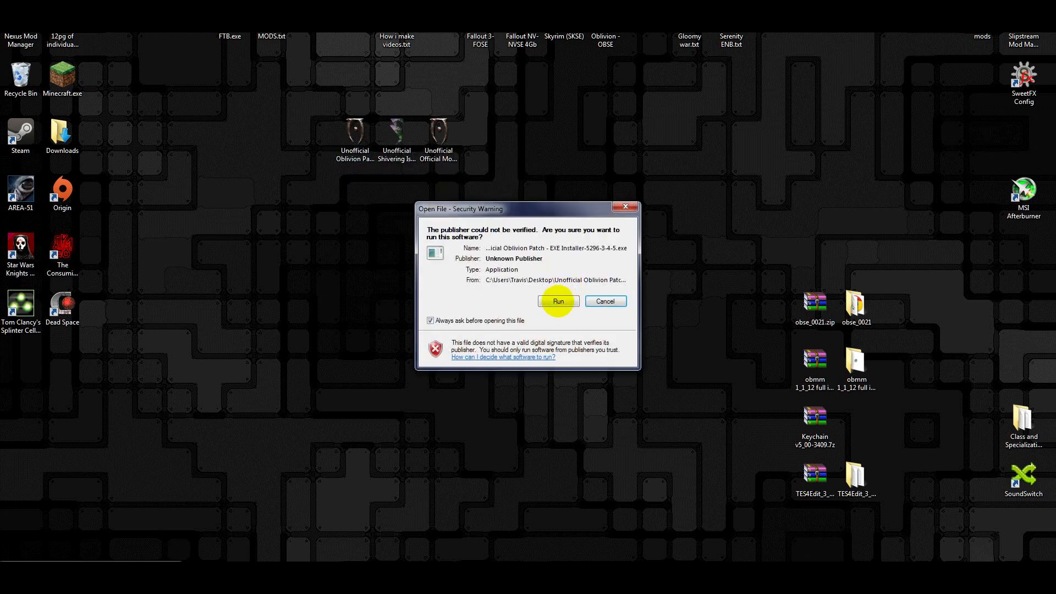
{"action": "left_click", "coordinate": [558, 301]}
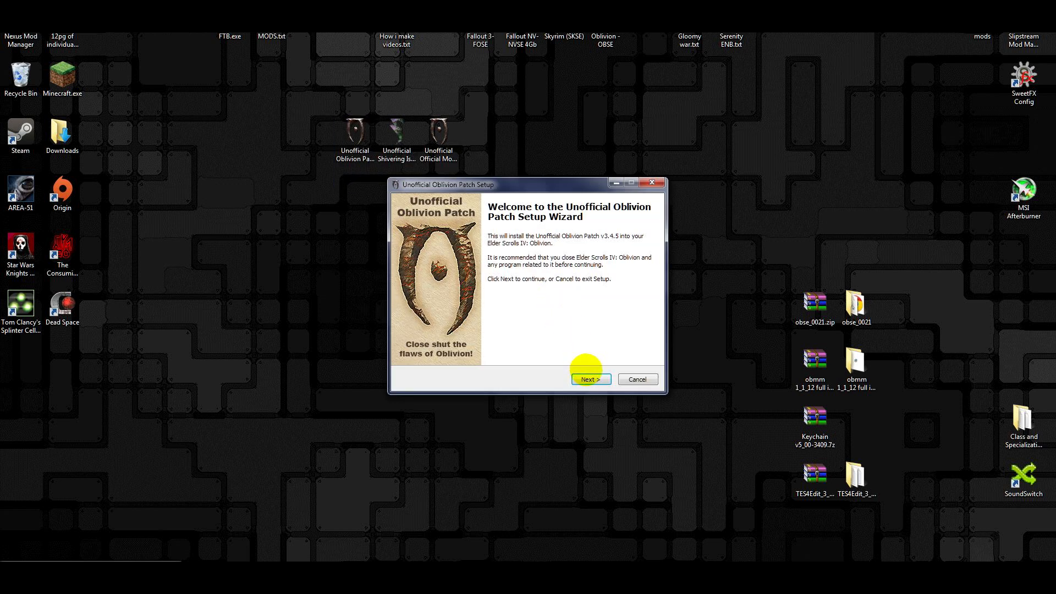
{"action": "left_click", "coordinate": [590, 379]}
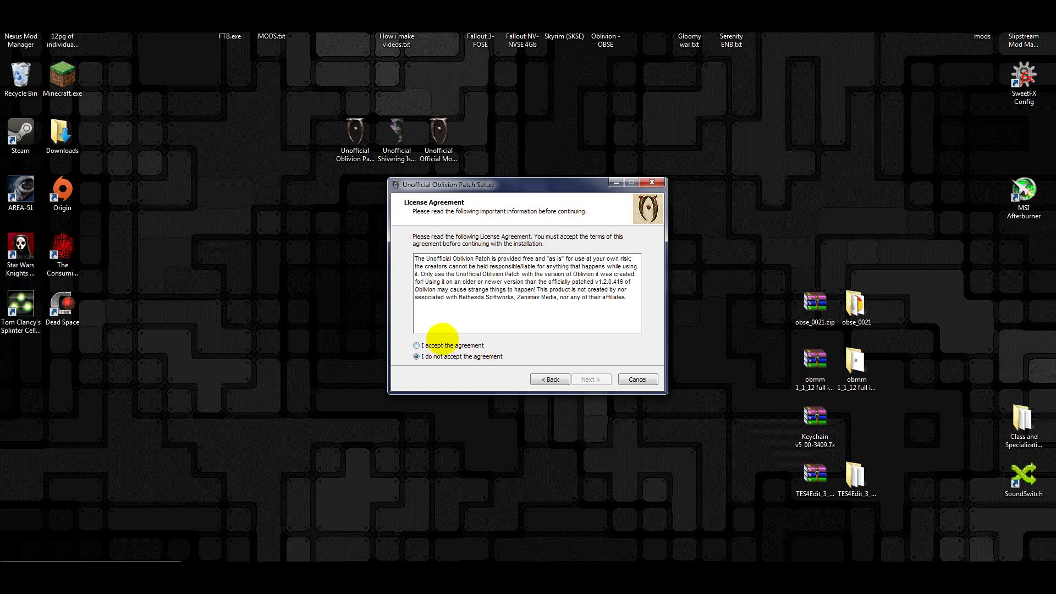
{"action": "left_click", "coordinate": [443, 344]}
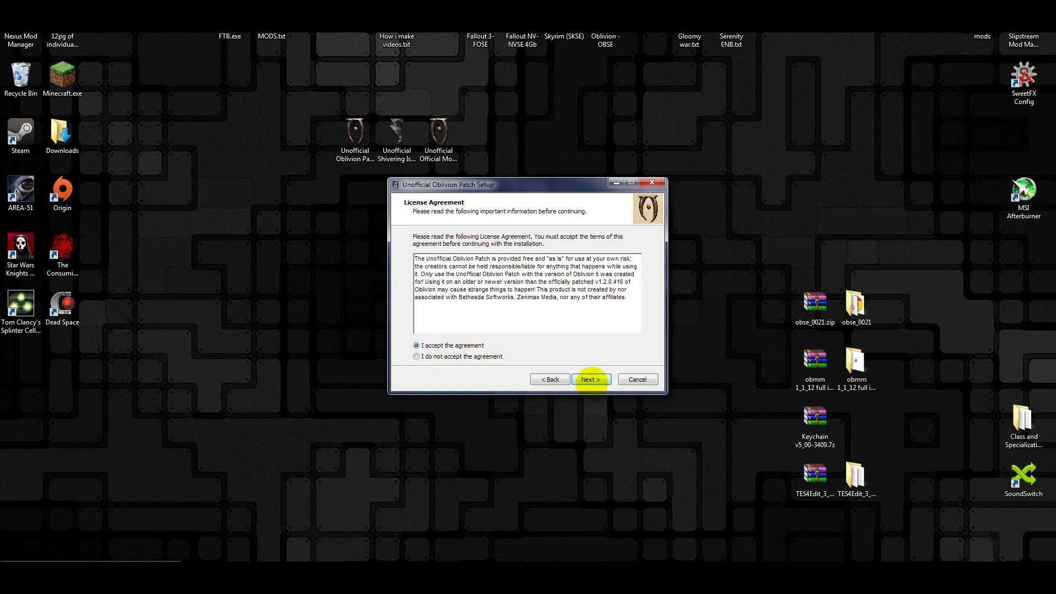
{"action": "left_click", "coordinate": [590, 379]}
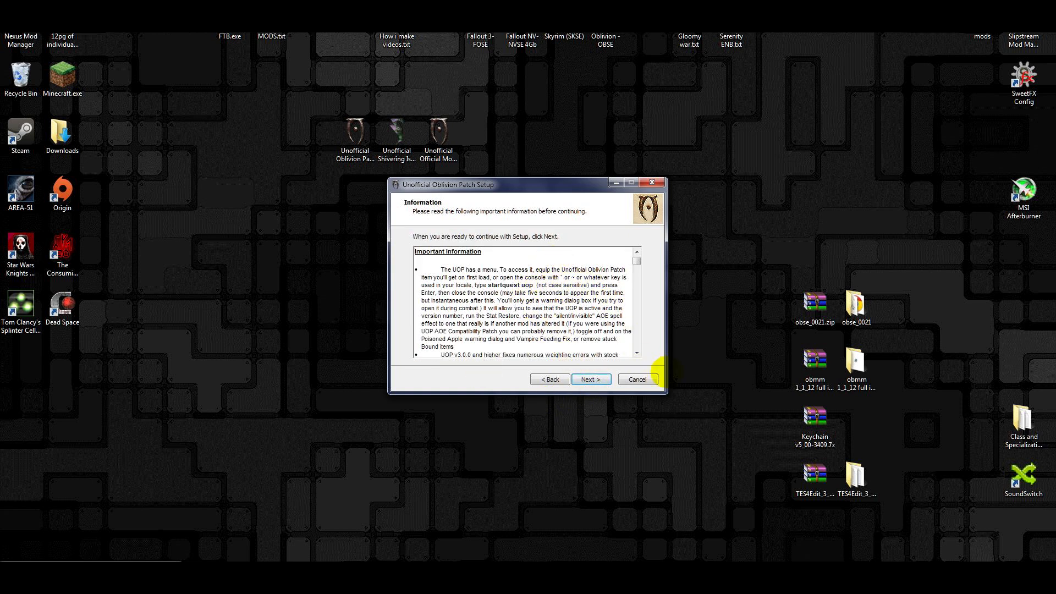
Skim the patch's important information and continue to the destination location.
{"action": "scroll", "coordinate": [576, 275], "scroll_direction": "down", "scroll_amount": 15}
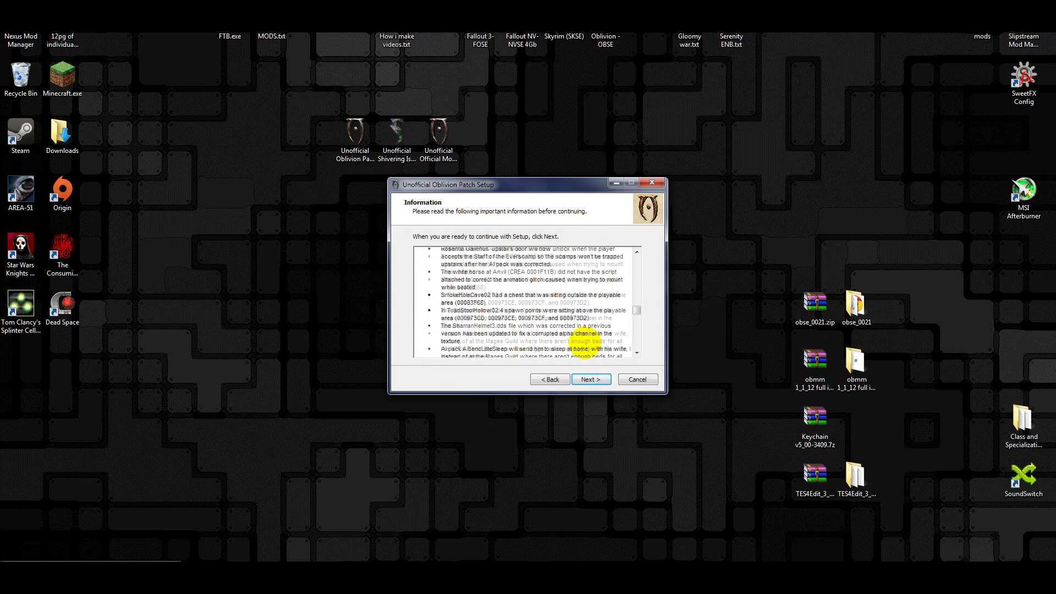
{"action": "scroll", "coordinate": [585, 352], "scroll_direction": "down", "scroll_amount": 3}
{"action": "left_click", "coordinate": [591, 379]}
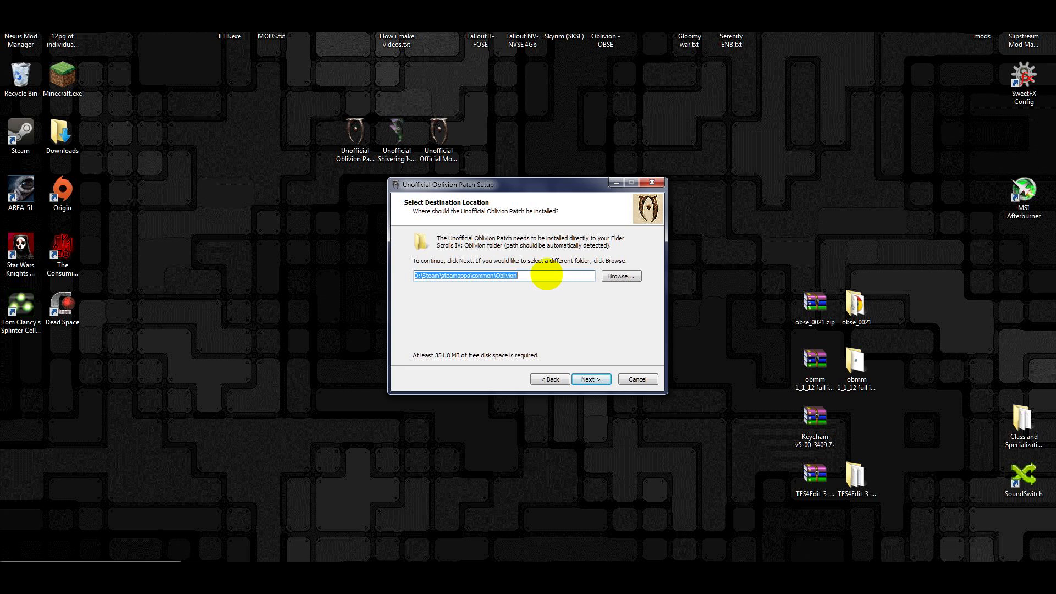
Copy the installation path D:\Steam\steamapps\common\Oblivion from the destination setting, keeping it as the install folder.
{"action": "right_click", "coordinate": [547, 275]}
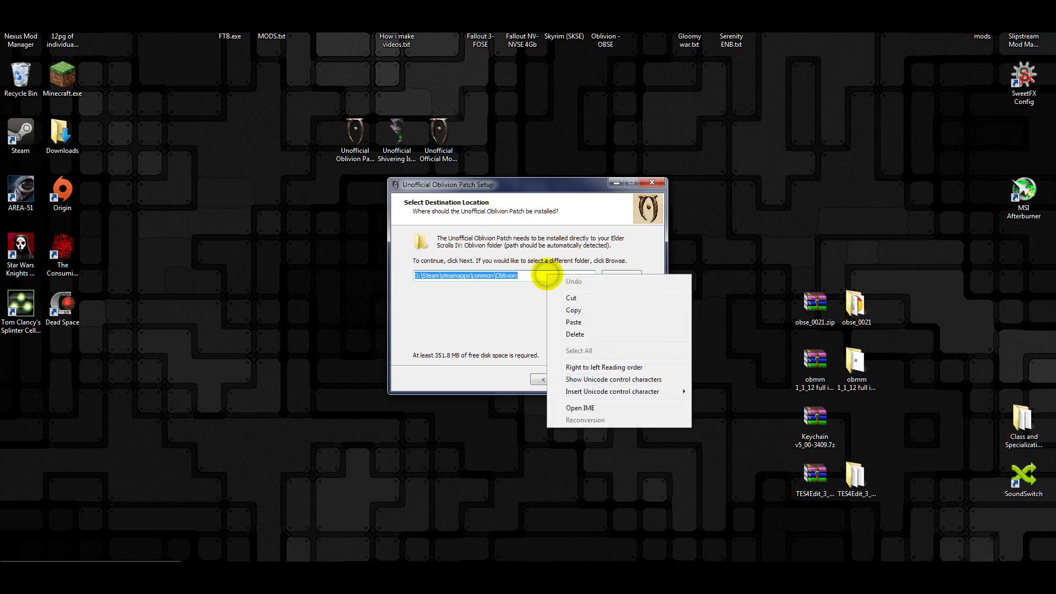
{"action": "left_click", "coordinate": [590, 302]}
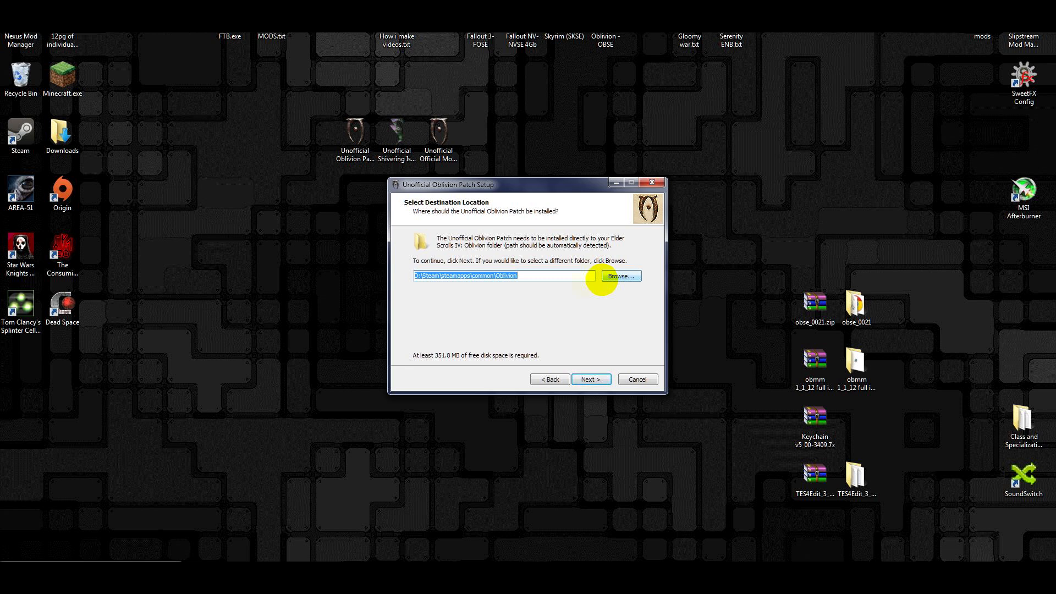
{"action": "right_click", "coordinate": [571, 273]}
{"action": "left_click", "coordinate": [602, 308]}
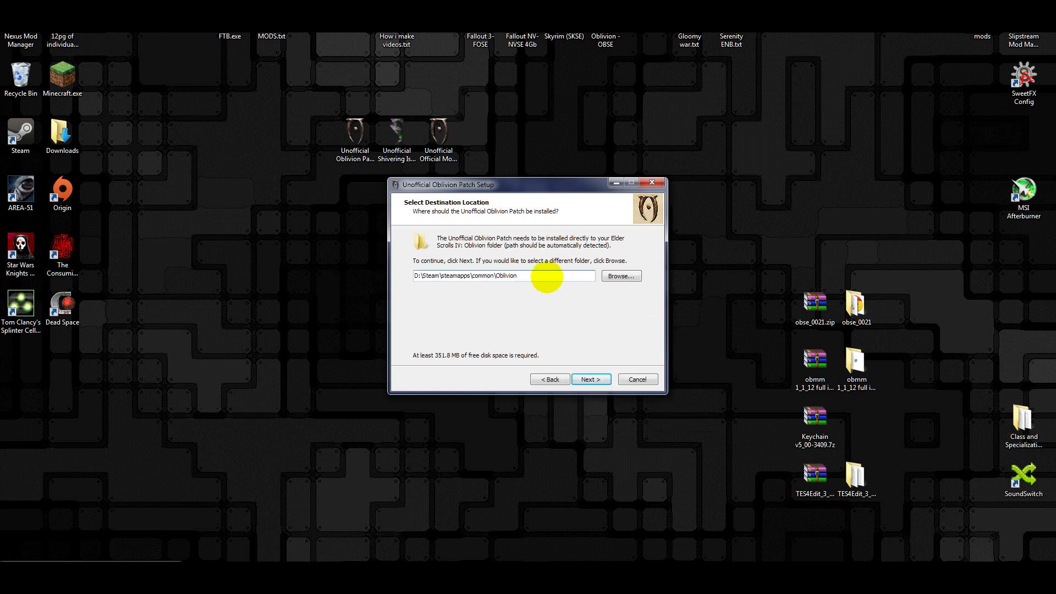
{"action": "double_click", "coordinate": [481, 275]}
{"action": "right_click", "coordinate": [517, 274]}
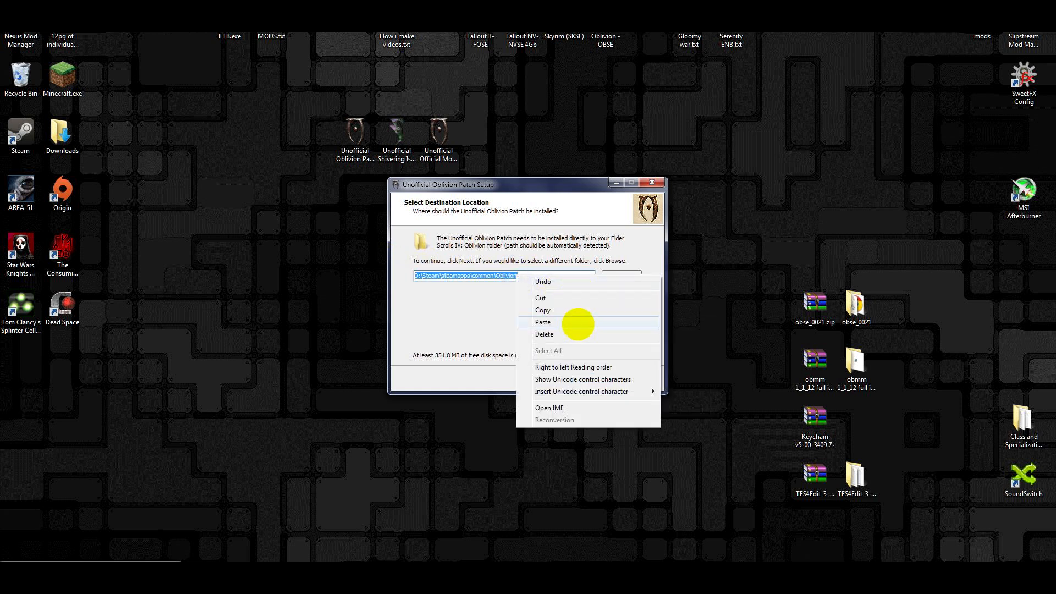
{"action": "left_click", "coordinate": [562, 309]}
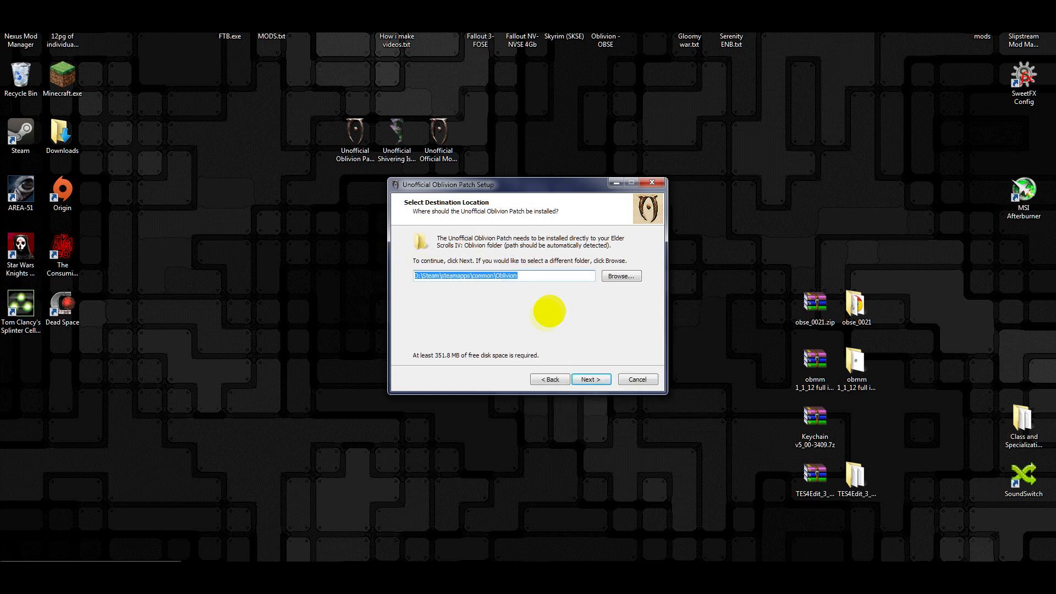
Install the Unofficial Oblivion Patch with the default Start Menu folder and additional tasks, and close the completed setup.
{"action": "left_click", "coordinate": [586, 380]}
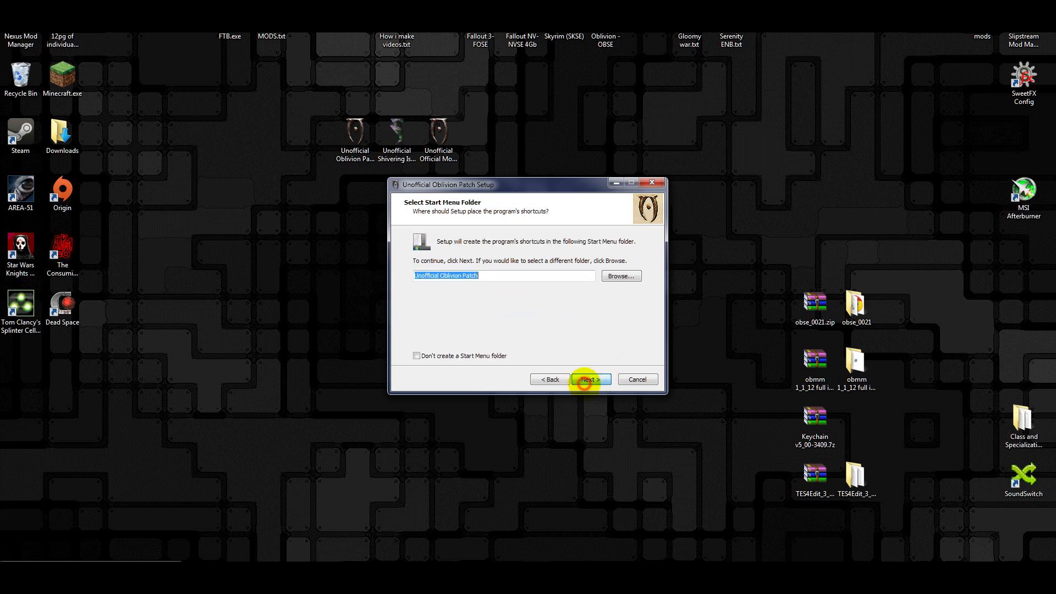
{"action": "left_click", "coordinate": [586, 379]}
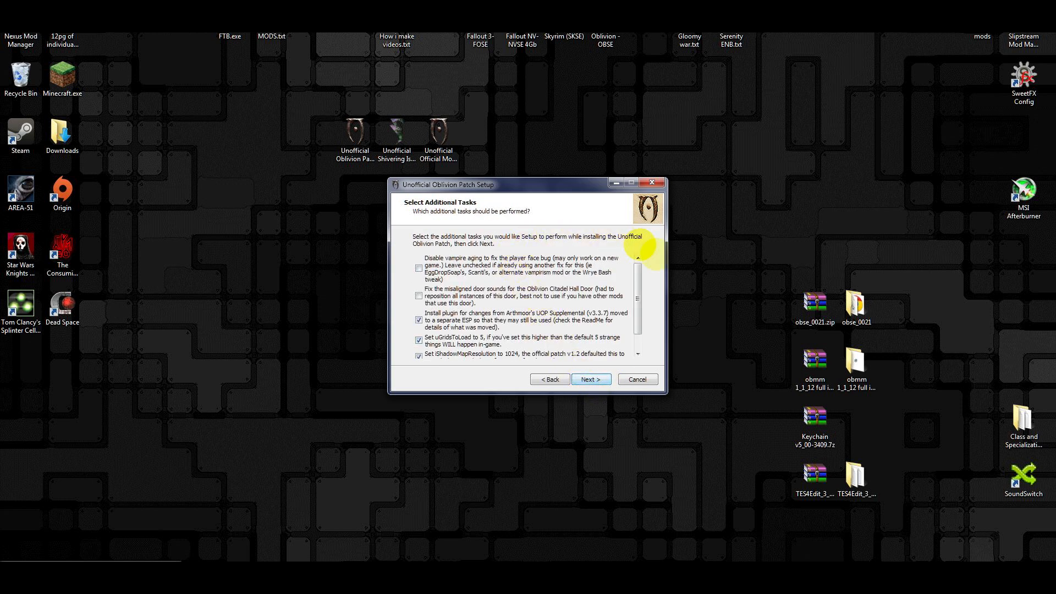
{"action": "scroll", "coordinate": [630, 297], "scroll_direction": "down", "scroll_amount": 1}
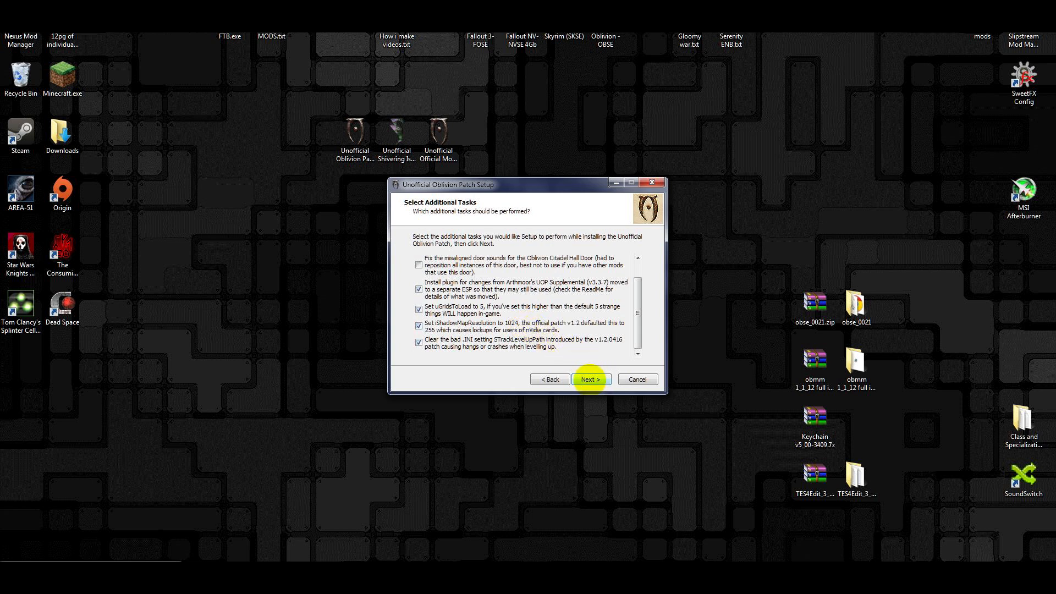
{"action": "left_click", "coordinate": [590, 379]}
{"action": "left_click", "coordinate": [591, 379]}
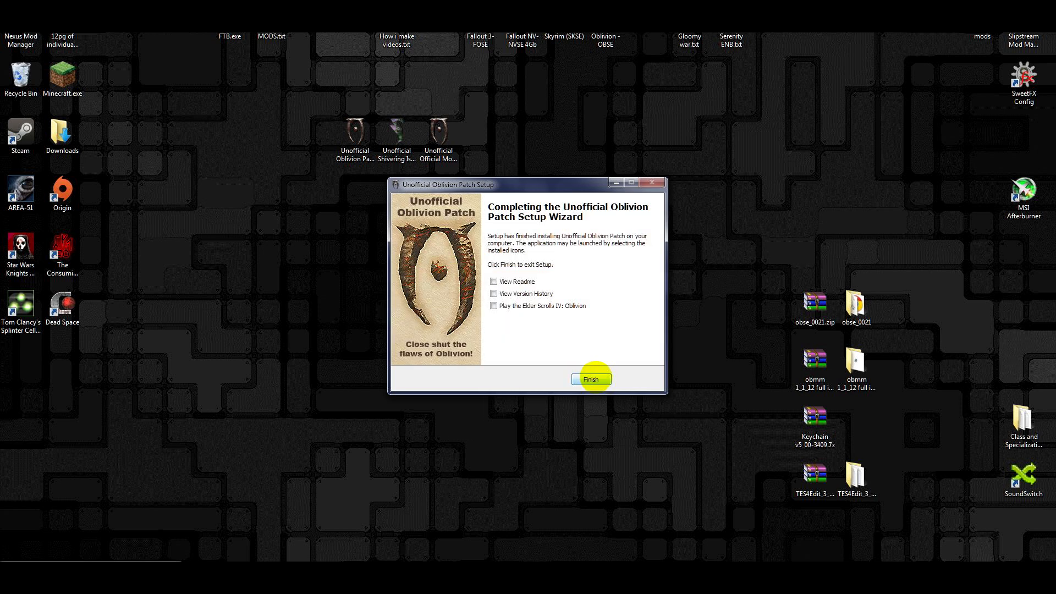
{"action": "left_click", "coordinate": [591, 379]}
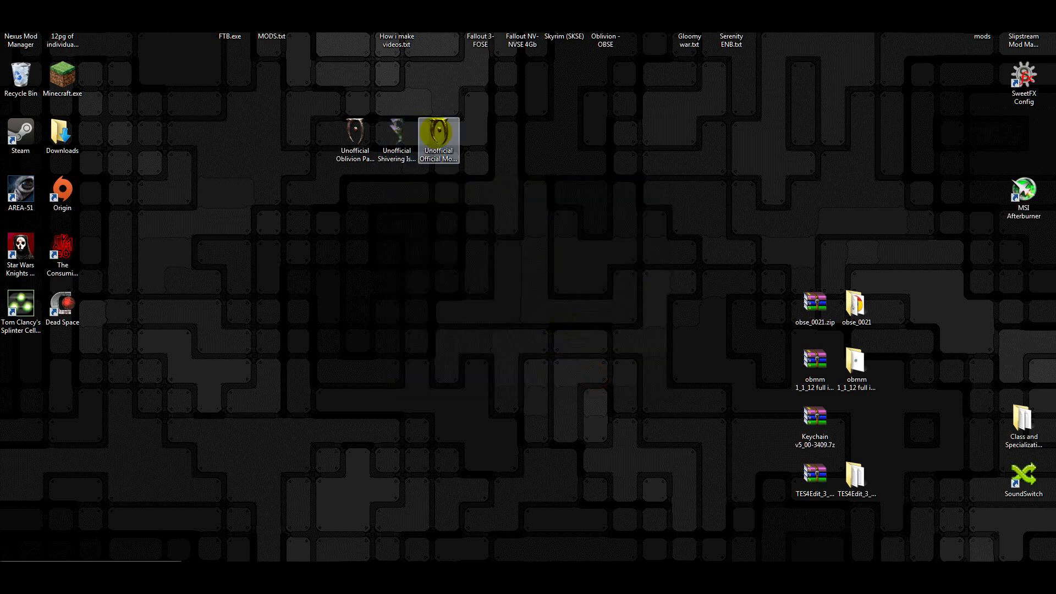
Run the Unofficial Official Mods Patch installer, accept its license and continue with the default folders to the patch selection.
{"action": "double_click", "coordinate": [438, 132]}
{"action": "left_click", "coordinate": [553, 300]}
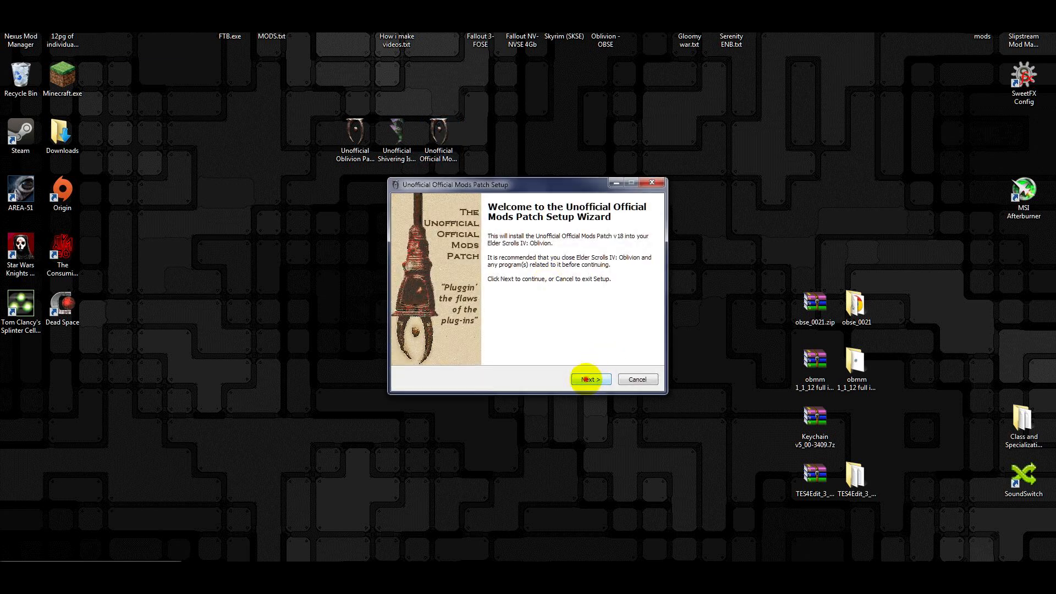
{"action": "left_click", "coordinate": [588, 379]}
{"action": "left_click", "coordinate": [467, 345]}
{"action": "left_click", "coordinate": [589, 380]}
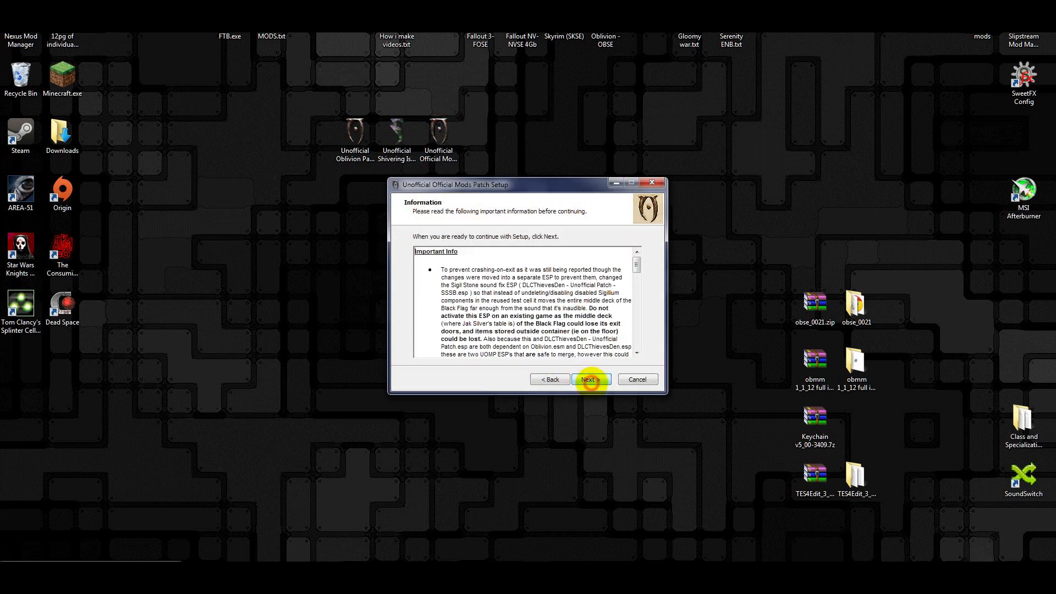
{"action": "left_click", "coordinate": [590, 380]}
{"action": "left_click", "coordinate": [591, 379]}
{"action": "left_click", "coordinate": [592, 379]}
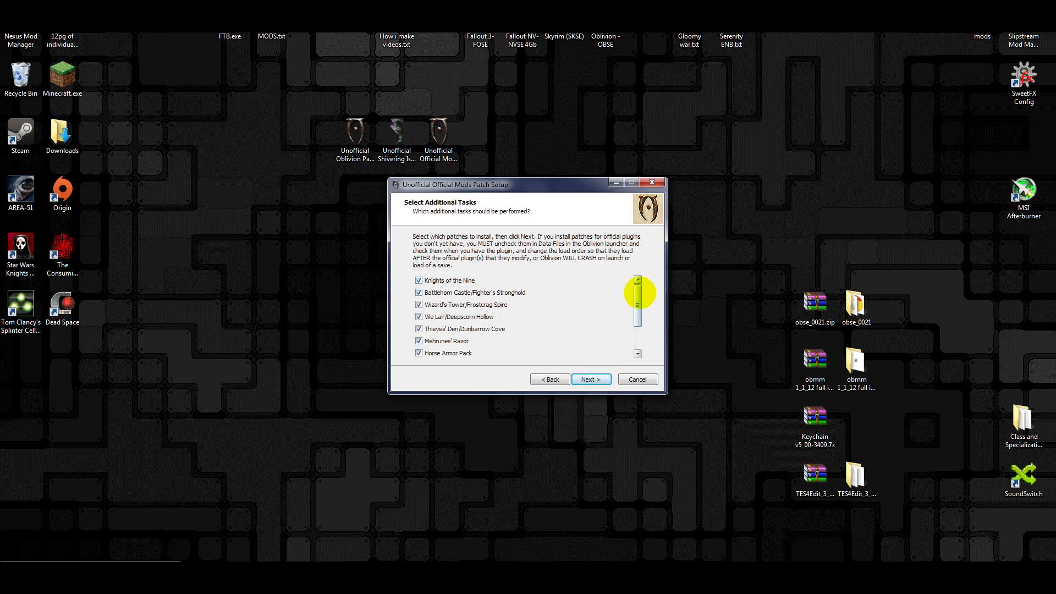
Keep only Knights of the Nine and Battlehorn Castle/Fighter's Stronghold selected for installation, deselecting all the other official plugin patches.
{"action": "mouse_move", "coordinate": [638, 295]}
{"action": "left_mouse_down"}
{"action": "mouse_move", "coordinate": [648, 346]}
{"action": "mouse_move", "coordinate": [632, 276]}
{"action": "left_mouse_up"}
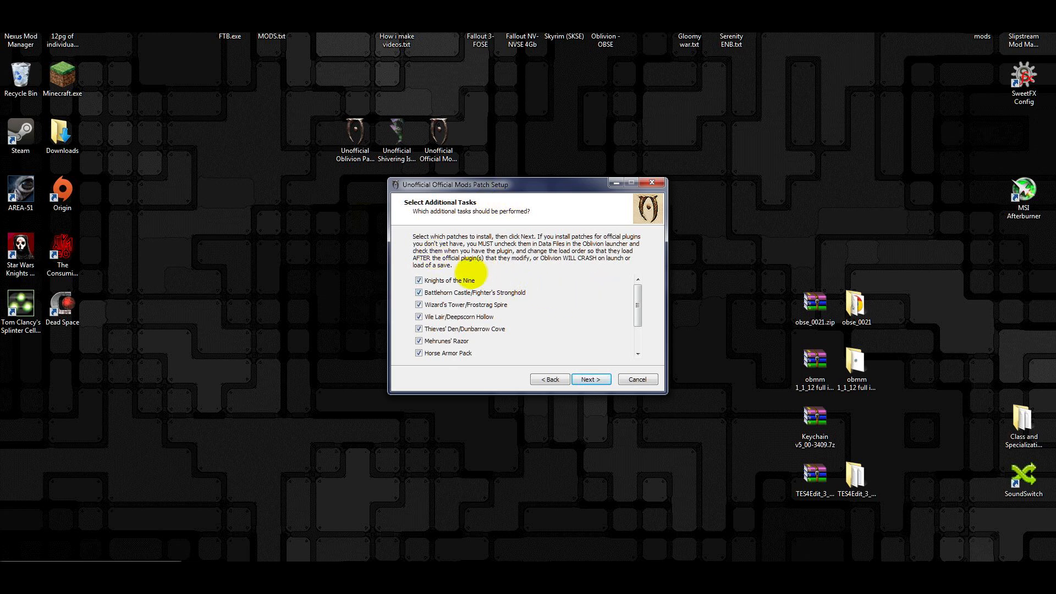
{"action": "left_click", "coordinate": [419, 292]}
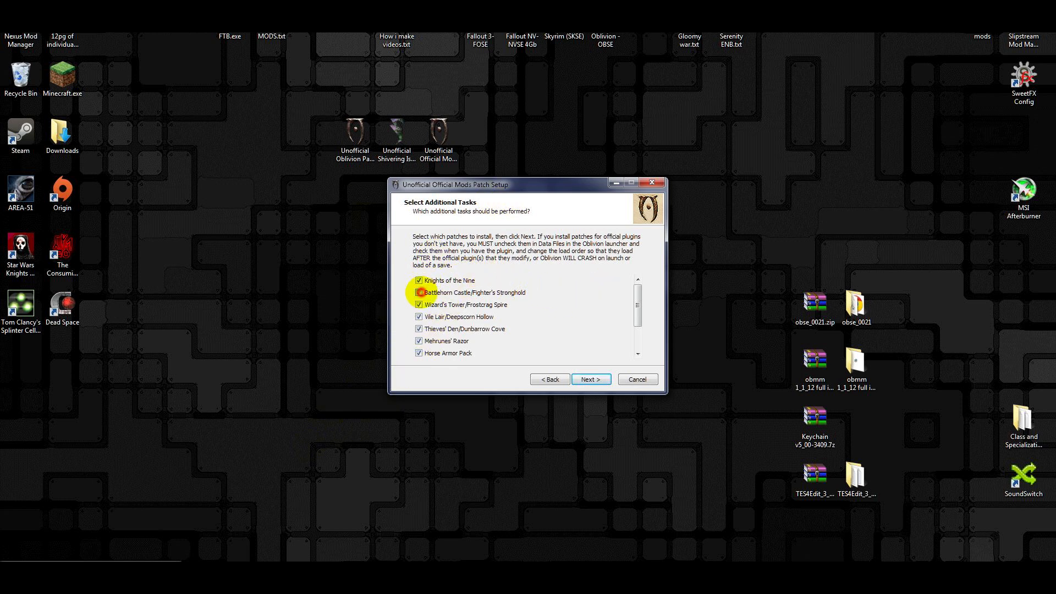
{"action": "left_click", "coordinate": [418, 304]}
{"action": "left_click", "coordinate": [419, 316]}
{"action": "left_click", "coordinate": [419, 328]}
{"action": "left_click", "coordinate": [419, 341]}
{"action": "scroll", "coordinate": [418, 352], "scroll_direction": "down", "scroll_amount": 1}
{"action": "left_click", "coordinate": [419, 340]}
{"action": "scroll", "coordinate": [421, 342], "scroll_direction": "down", "scroll_amount": 2}
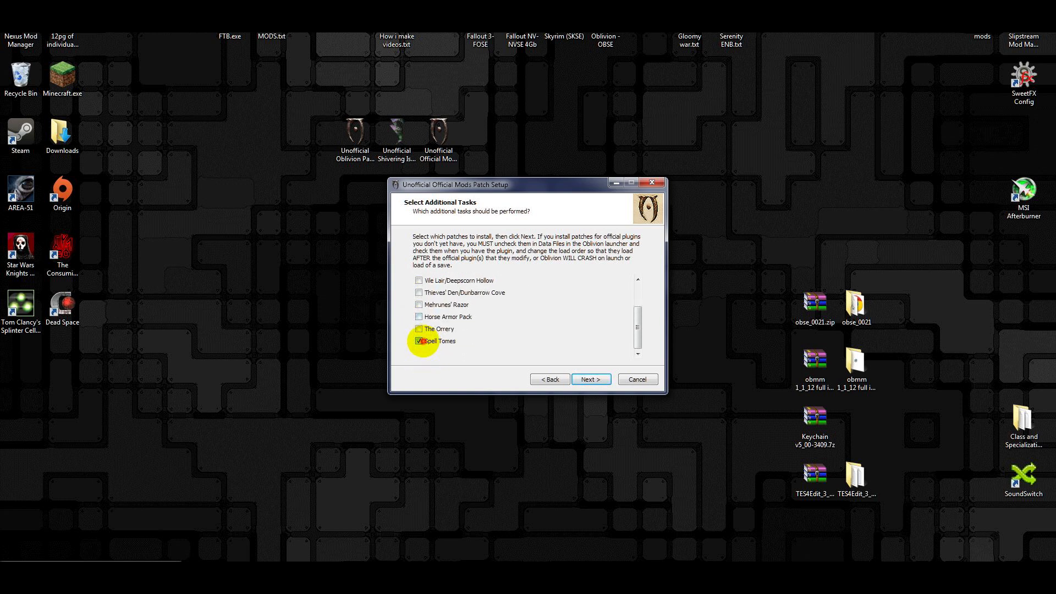
{"action": "scroll", "coordinate": [578, 337], "scroll_direction": "up", "scroll_amount": 3}
{"action": "left_click", "coordinate": [456, 292]}
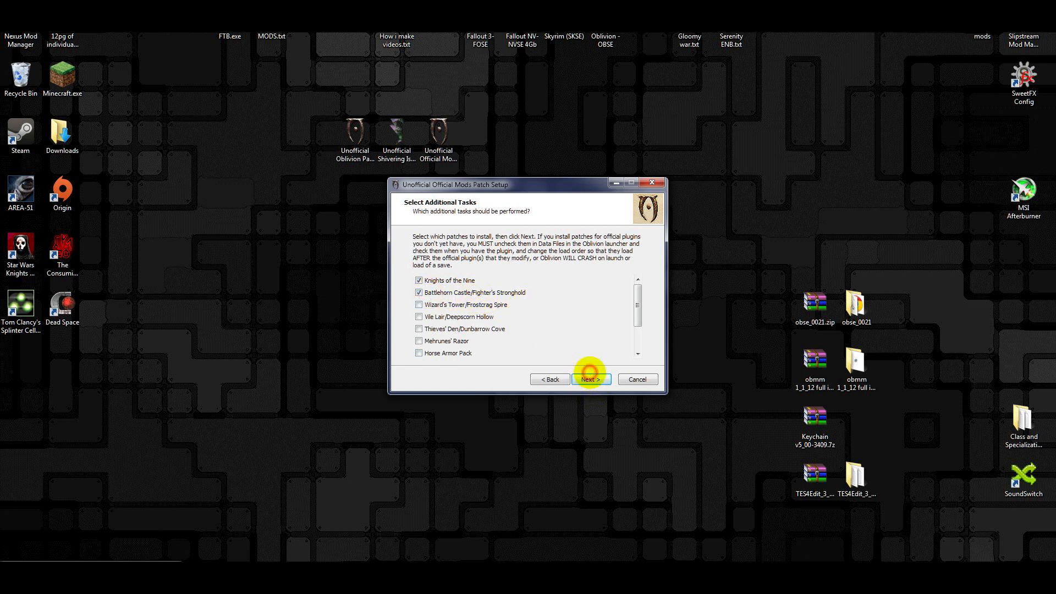
Install the Unofficial Official Mods Patch and finish the setup with View Readme turned off.
{"action": "left_click", "coordinate": [590, 380]}
{"action": "left_click", "coordinate": [588, 379]}
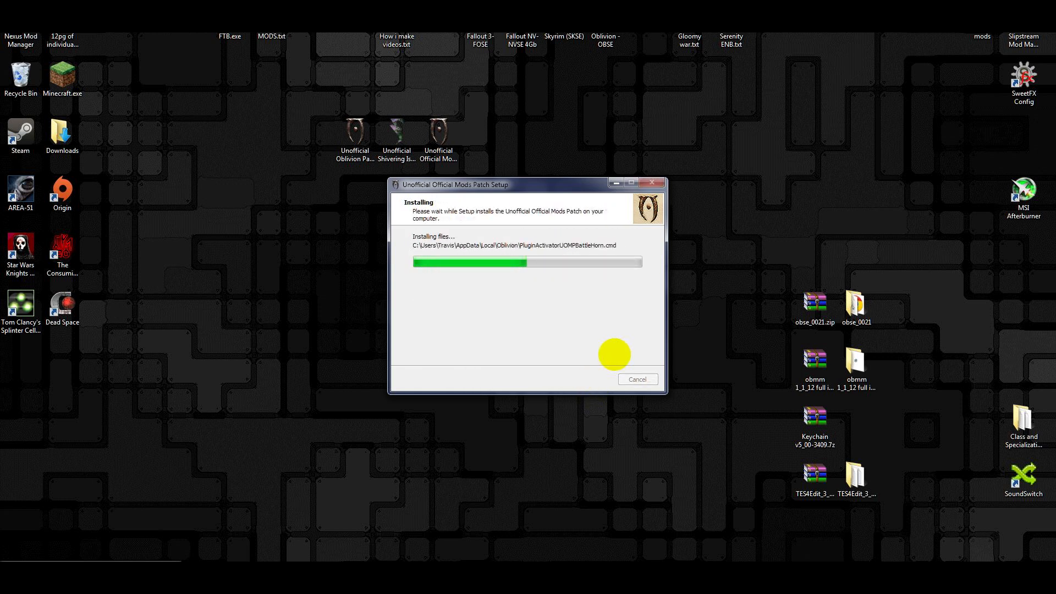
{"action": "left_click", "coordinate": [519, 281]}
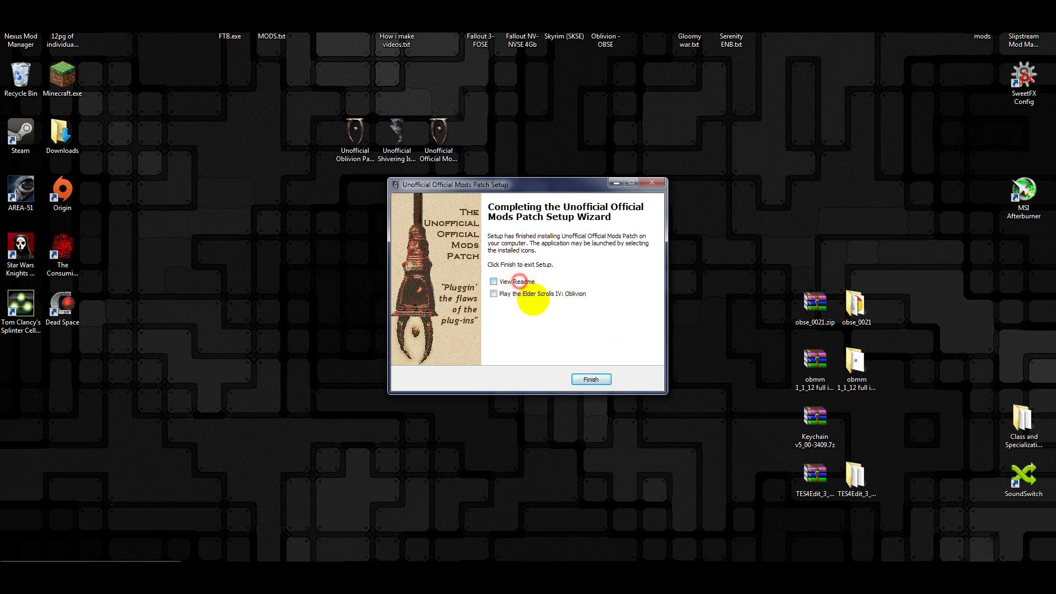
{"action": "left_click", "coordinate": [592, 379]}
Run the Unofficial Shivering Isles Patch EXE installer from the desktop and accept its license agreement.
{"action": "double_click", "coordinate": [397, 134]}
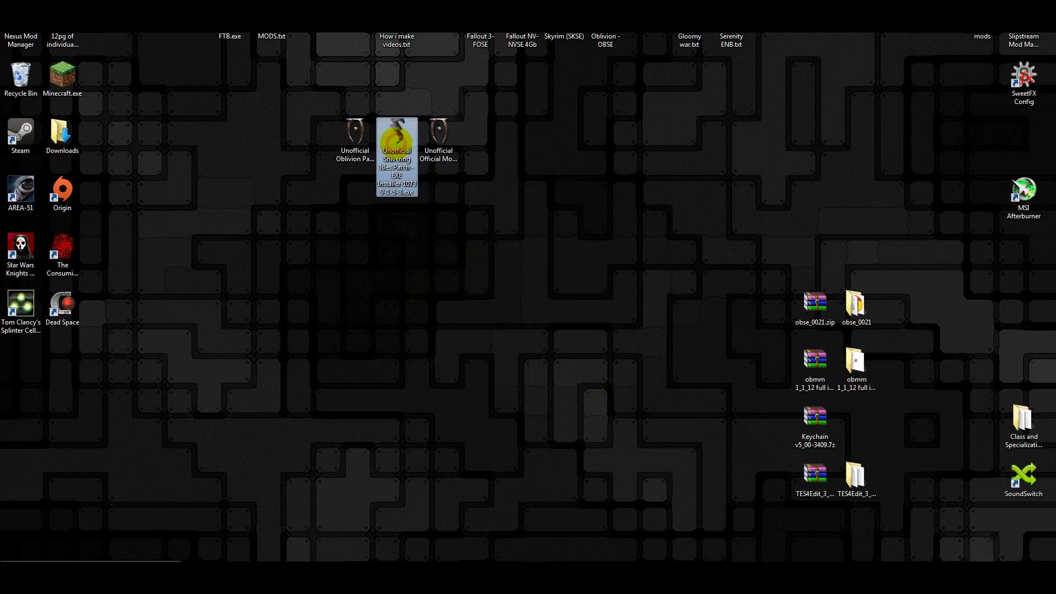
{"action": "left_click", "coordinate": [542, 301]}
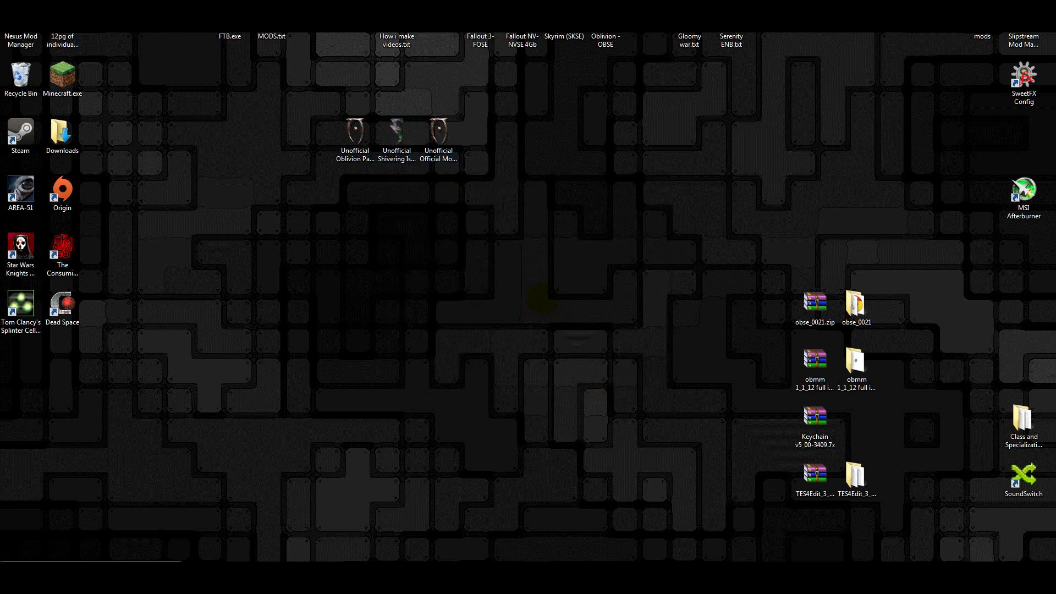
{"action": "left_click", "coordinate": [590, 379]}
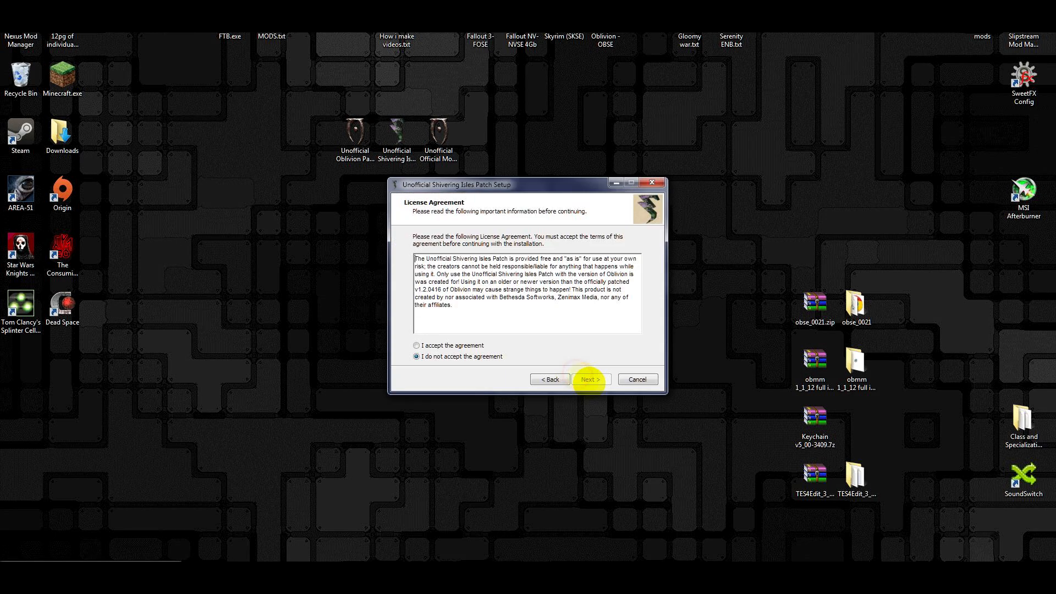
{"action": "left_click", "coordinate": [470, 346]}
{"action": "left_click", "coordinate": [590, 380]}
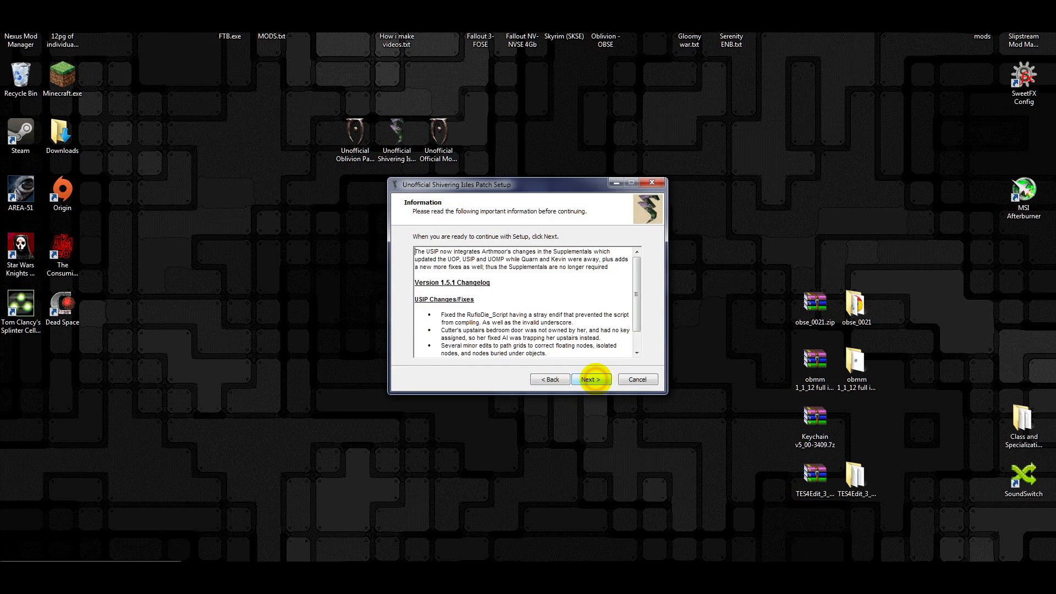
Install the Unofficial Shivering Isles Patch with the separate supplemental-changes plugin included, then finish the setup without opening any extras.
{"action": "left_click", "coordinate": [592, 379]}
{"action": "left_click", "coordinate": [591, 379]}
{"action": "left_click", "coordinate": [591, 379]}
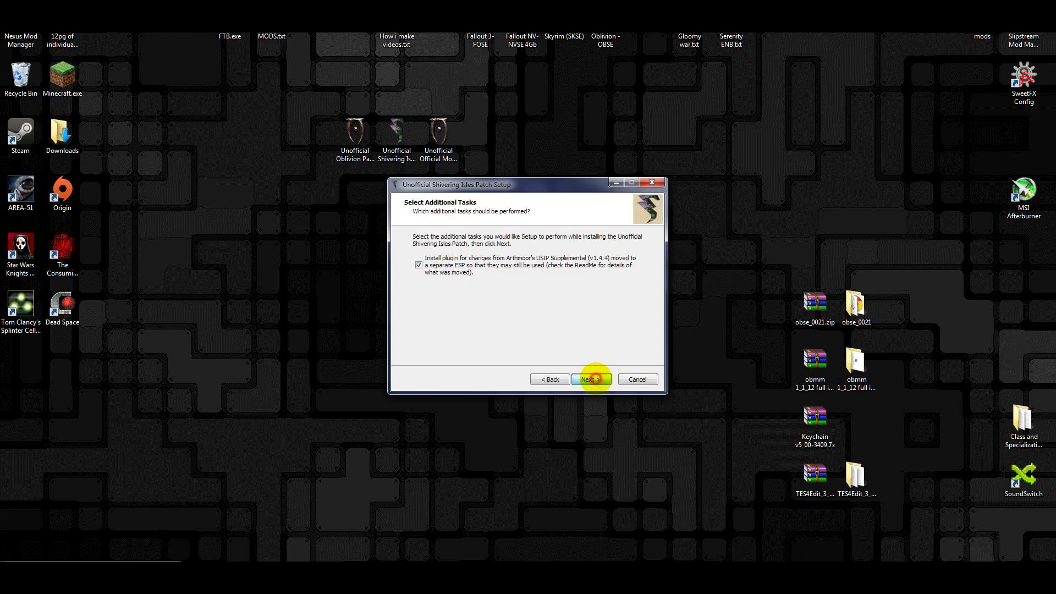
{"action": "left_click", "coordinate": [591, 380]}
{"action": "left_click", "coordinate": [591, 380]}
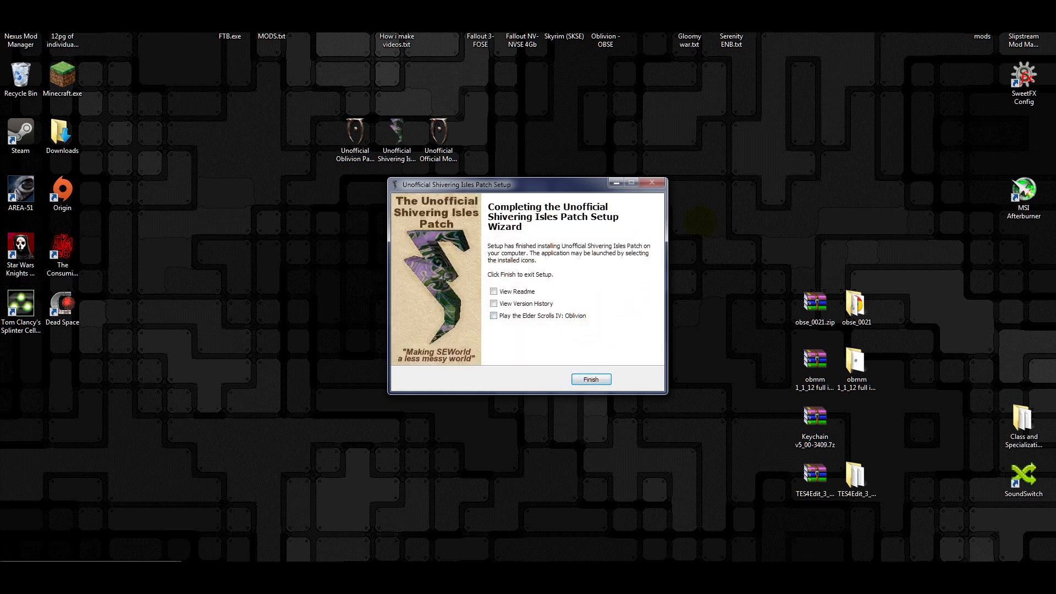
{"action": "left_click", "coordinate": [605, 375]}
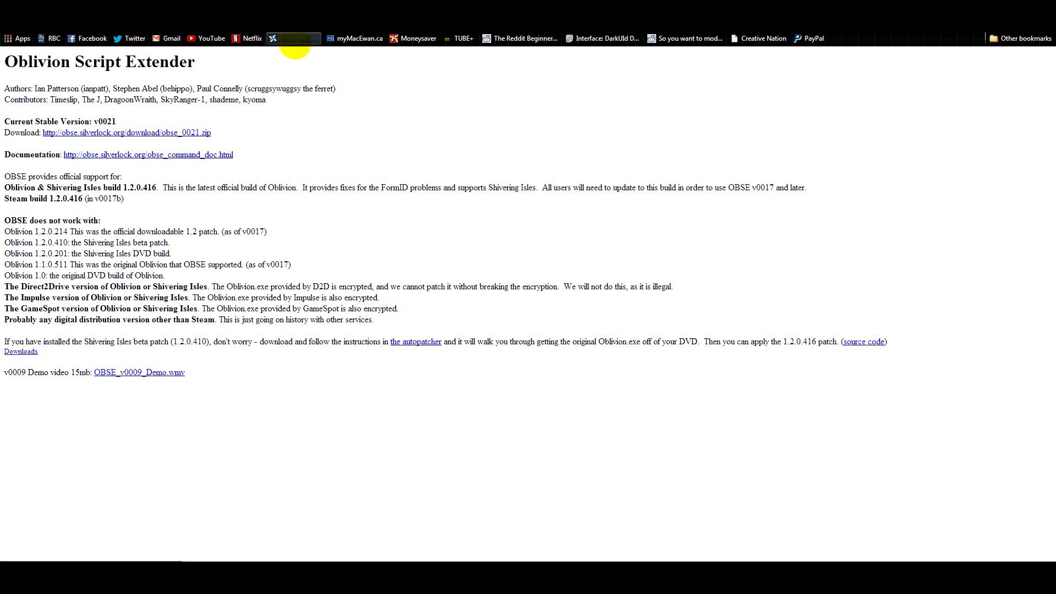
Download obse_0021.zip from the Oblivion Script Extender page and swap the desktop places of the OBSE items and the unofficial patch installers.
{"action": "left_click", "coordinate": [159, 132]}
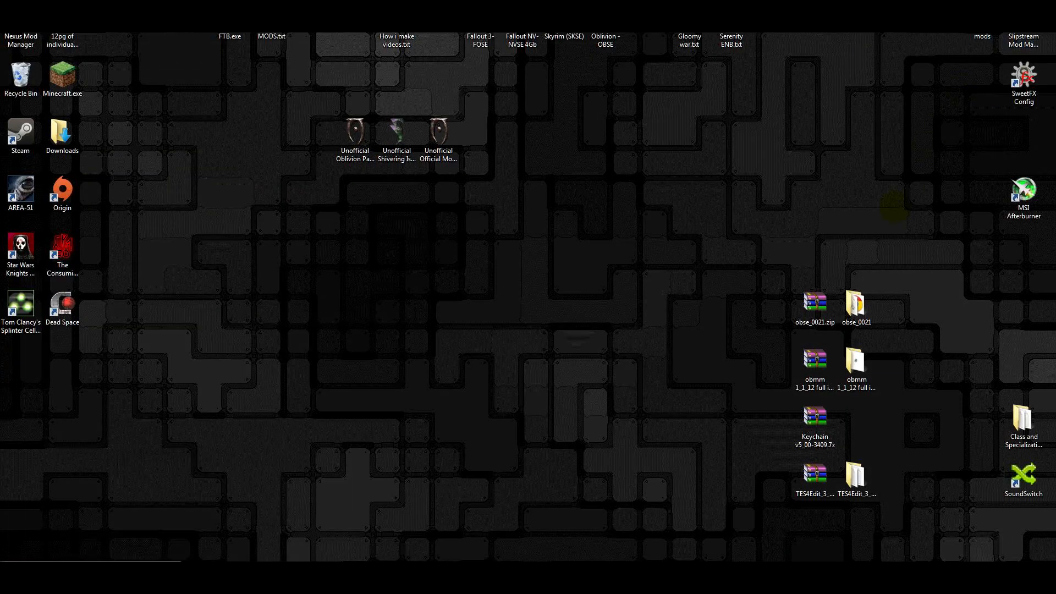
{"action": "left_click_drag", "start_coordinate": [812, 297], "coordinate": [355, 248]}
{"action": "left_click_drag", "start_coordinate": [353, 160], "coordinate": [559, 100]}
{"action": "left_click_drag", "start_coordinate": [355, 138], "coordinate": [814, 252]}
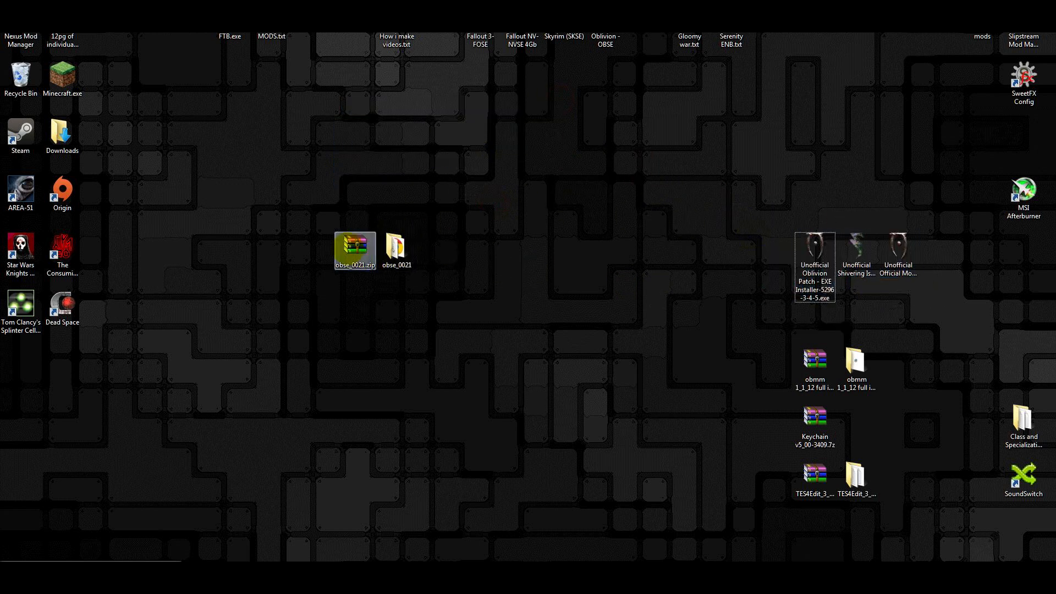
Open the extracted obse_0021 folder on the desktop and move its window clear of the OBSE icons.
{"action": "left_click", "coordinate": [350, 251]}
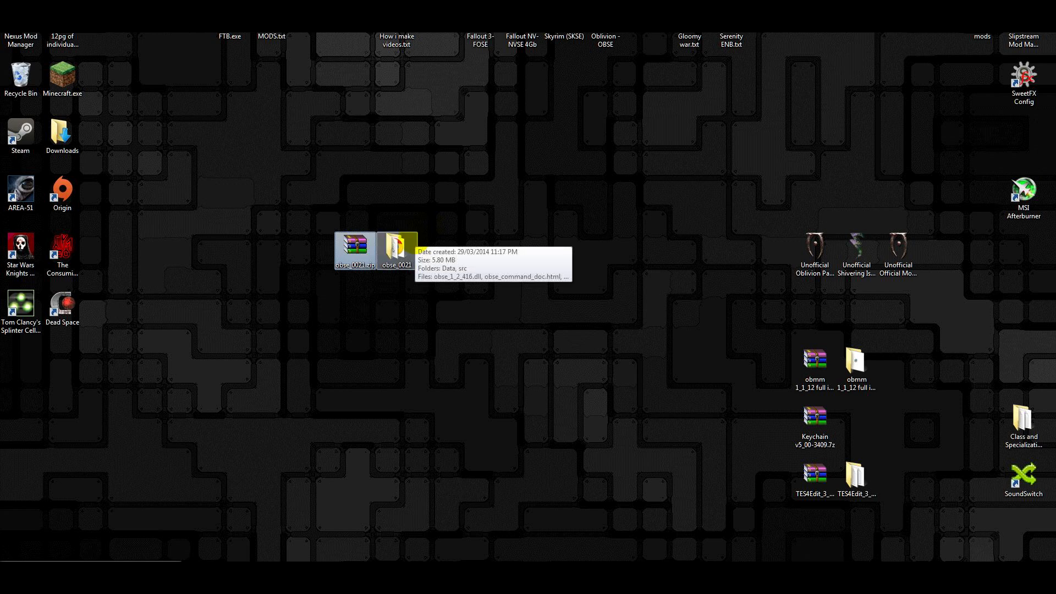
{"action": "double_click", "coordinate": [397, 247]}
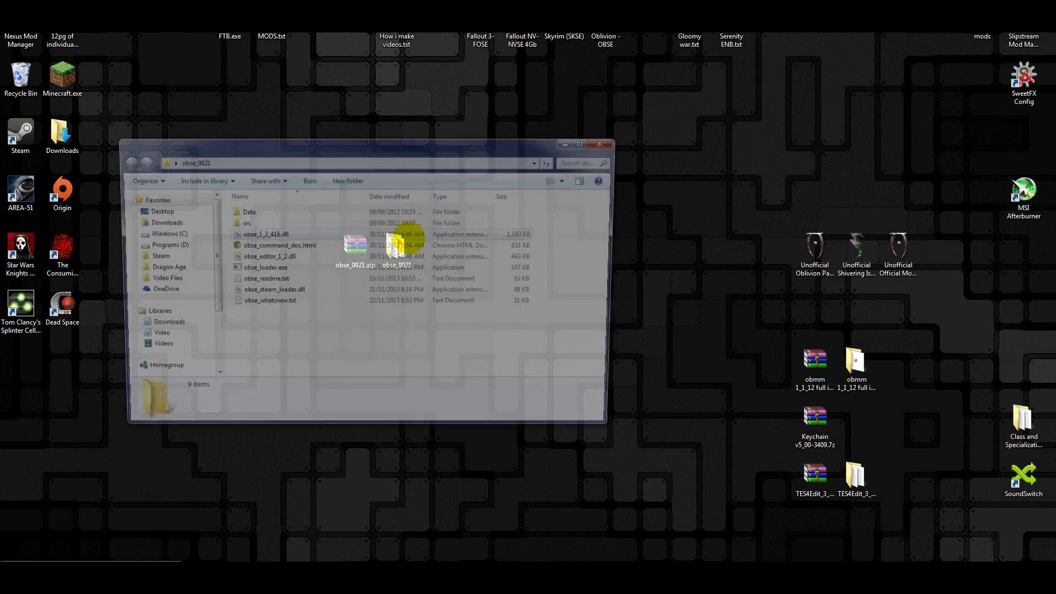
{"action": "left_click_drag", "start_coordinate": [433, 145], "coordinate": [853, 146]}
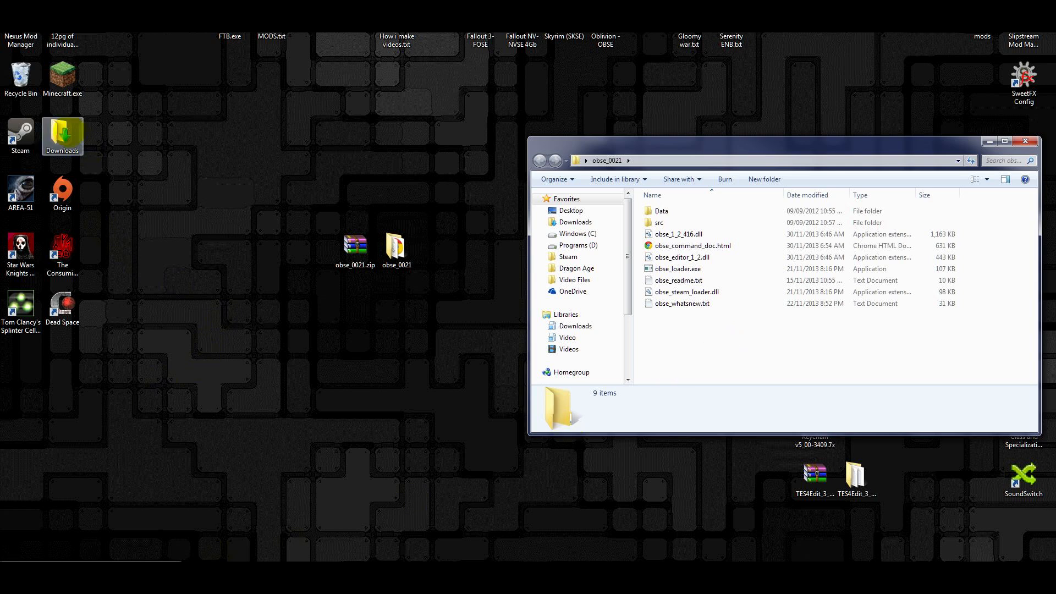
{"action": "left_click", "coordinate": [281, 167]}
{"action": "right_click", "coordinate": [281, 167]}
{"action": "left_click", "coordinate": [462, 118]}
{"action": "left_click", "coordinate": [398, 246]}
{"action": "double_click", "coordinate": [397, 246]}
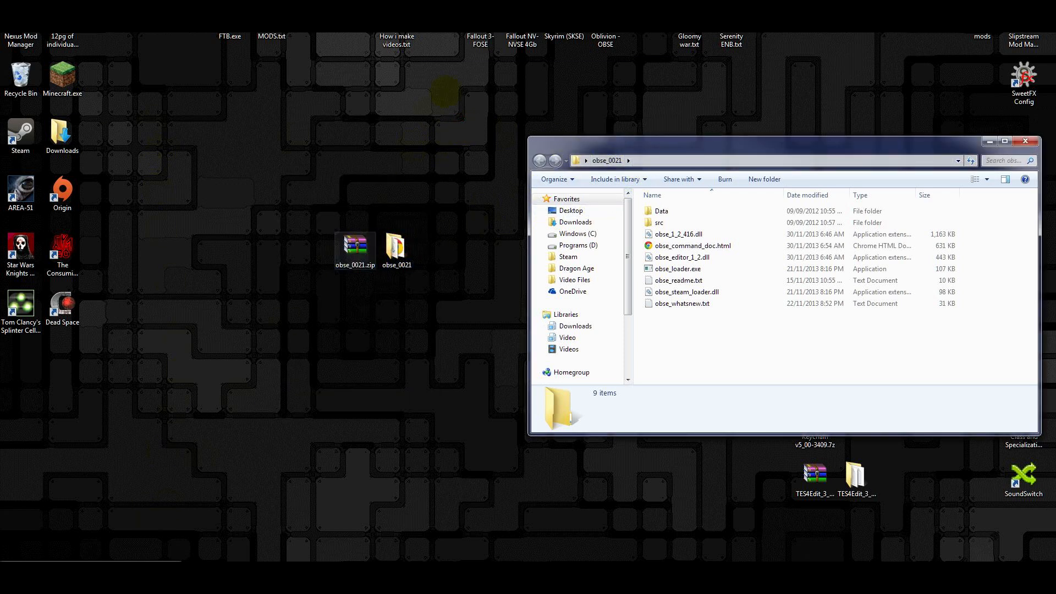
Open D:\Steam\steamapps\common\Oblivion through the Oblivion - OBSE shortcut's file location and move the obse_0021 archive and folder icons clear of its window.
{"action": "right_click", "coordinate": [612, 37]}
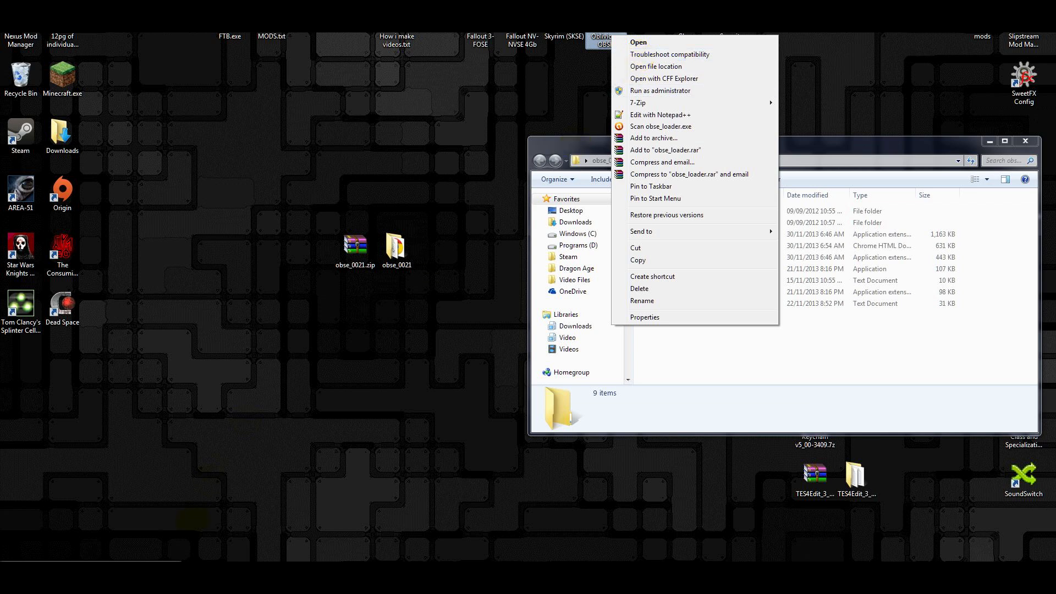
{"action": "left_click", "coordinate": [194, 515]}
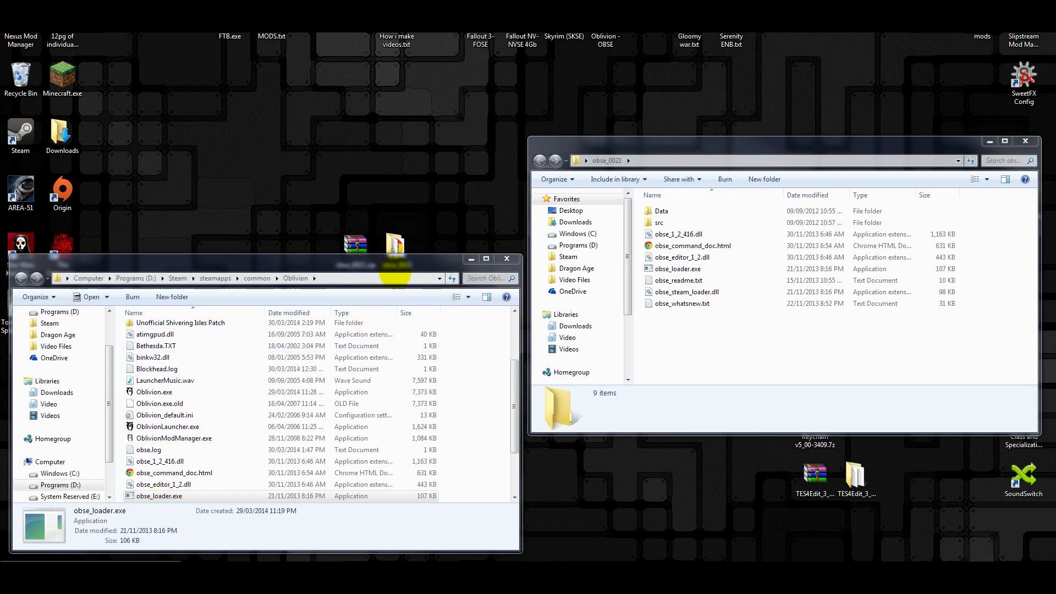
{"action": "left_click", "coordinate": [349, 278]}
{"action": "right_click", "coordinate": [348, 278]}
{"action": "left_click", "coordinate": [391, 325]}
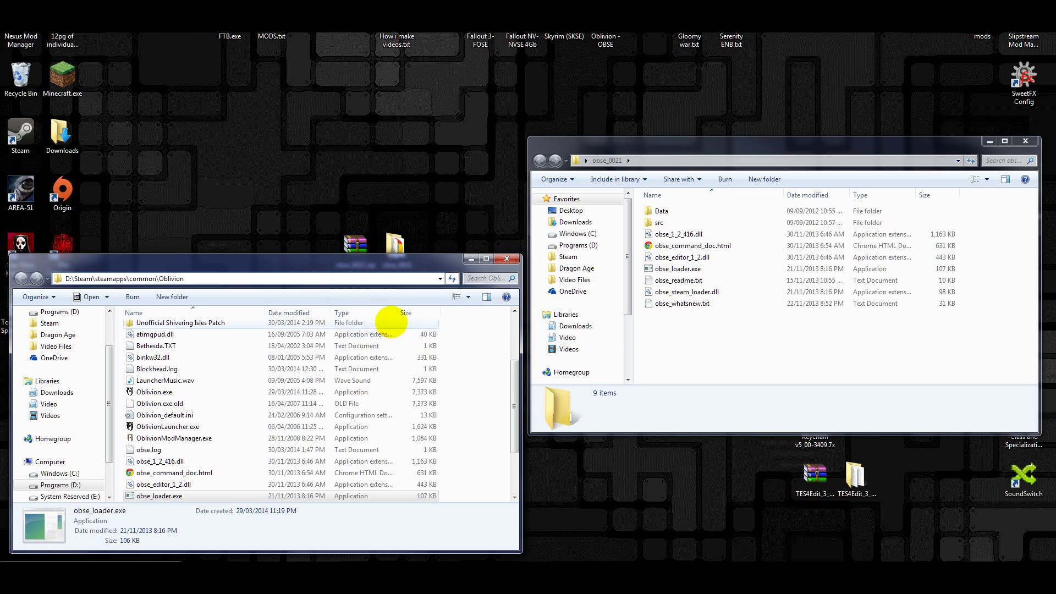
{"action": "key", "text": "Return"}
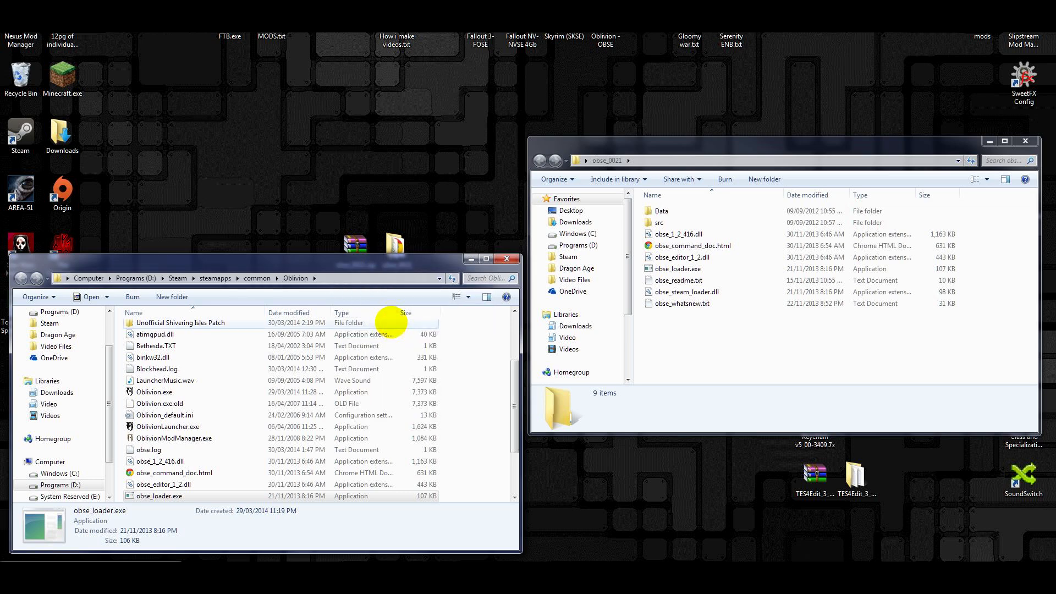
{"action": "left_click_drag", "start_coordinate": [420, 193], "coordinate": [350, 138]}
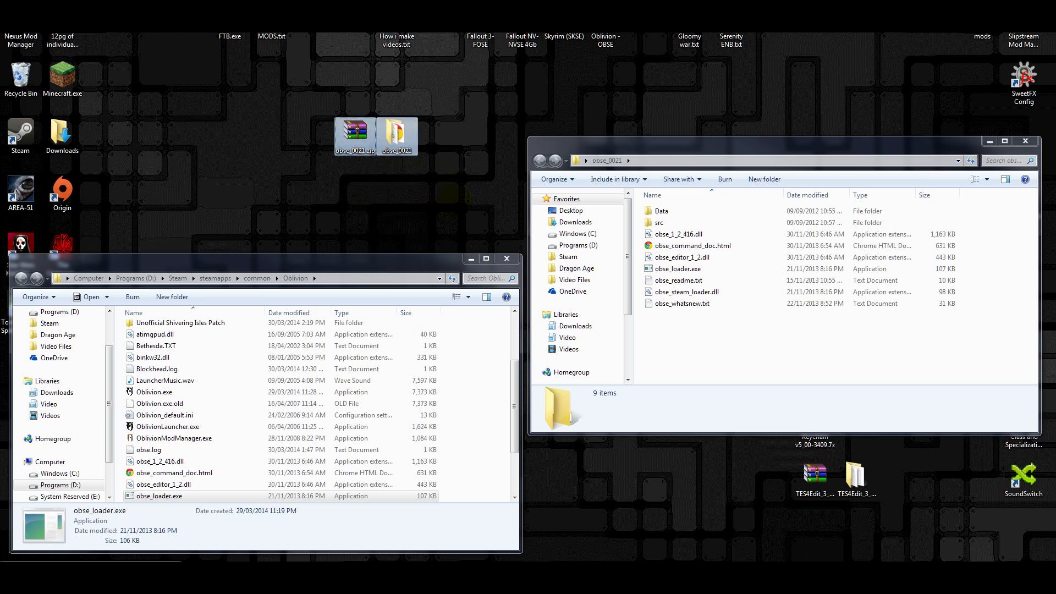
{"action": "left_click", "coordinate": [454, 202]}
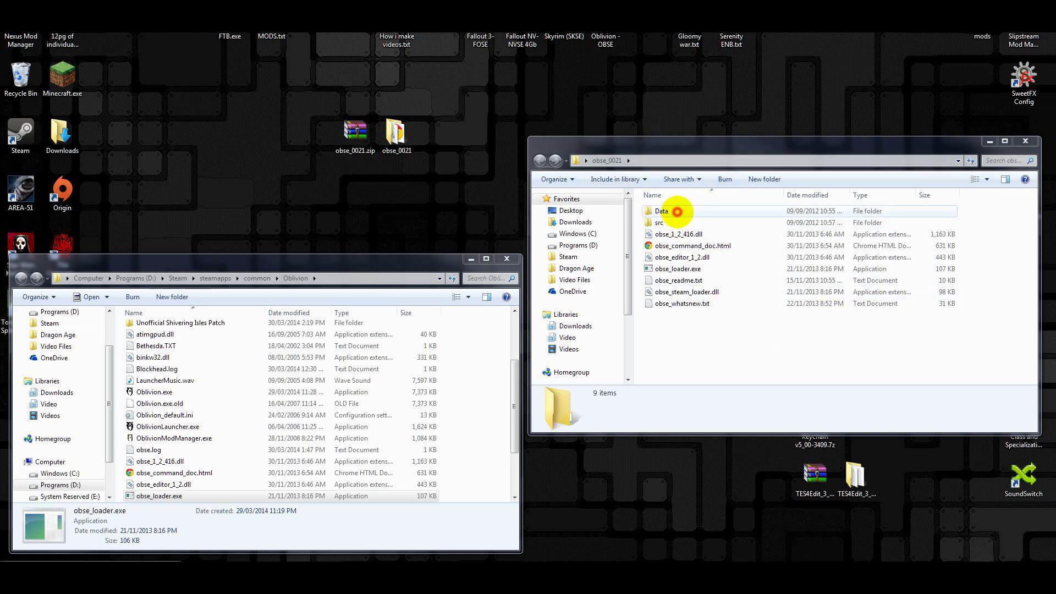
Copy everything except the src folder from obse_0021 into the Oblivion game folder, replacing existing files and merging the Data folder.
{"action": "left_click", "coordinate": [678, 212]}
{"action": "left_click", "coordinate": [687, 234], "text": "ctrl"}
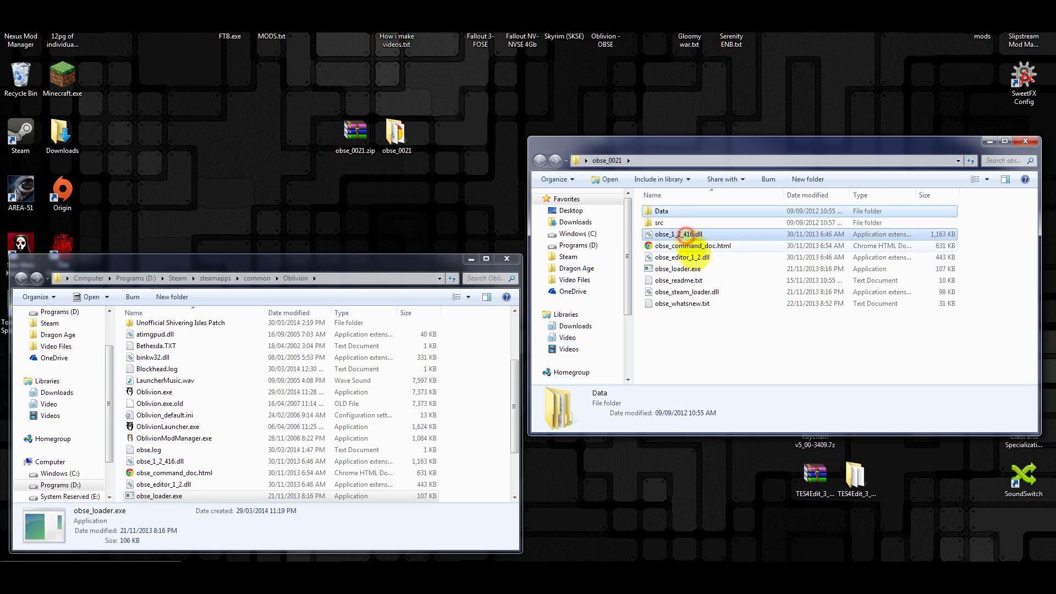
{"action": "left_click", "coordinate": [691, 245], "text": "ctrl"}
{"action": "left_click", "coordinate": [686, 257], "text": "ctrl"}
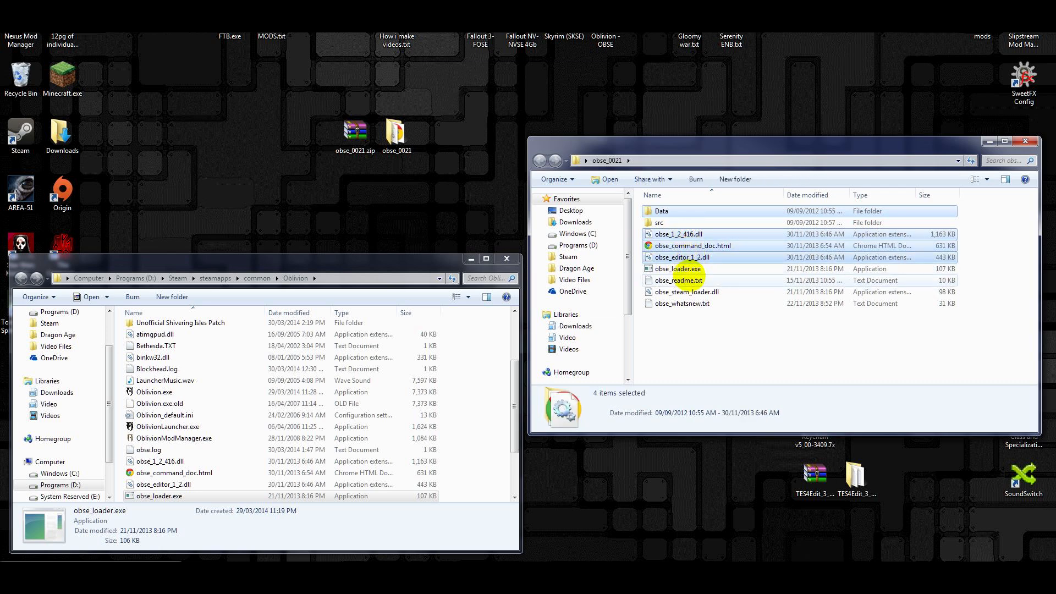
{"action": "left_click", "coordinate": [686, 268], "text": "ctrl"}
{"action": "left_click", "coordinate": [687, 279], "text": "ctrl"}
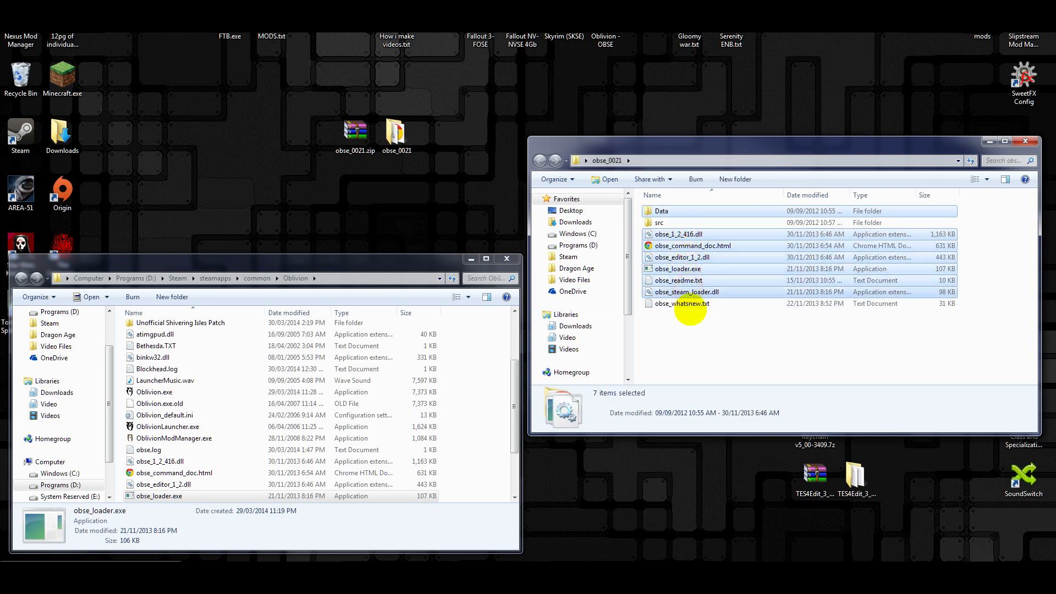
{"action": "left_click", "coordinate": [682, 292], "text": "ctrl"}
{"action": "left_click", "coordinate": [681, 303], "text": "ctrl"}
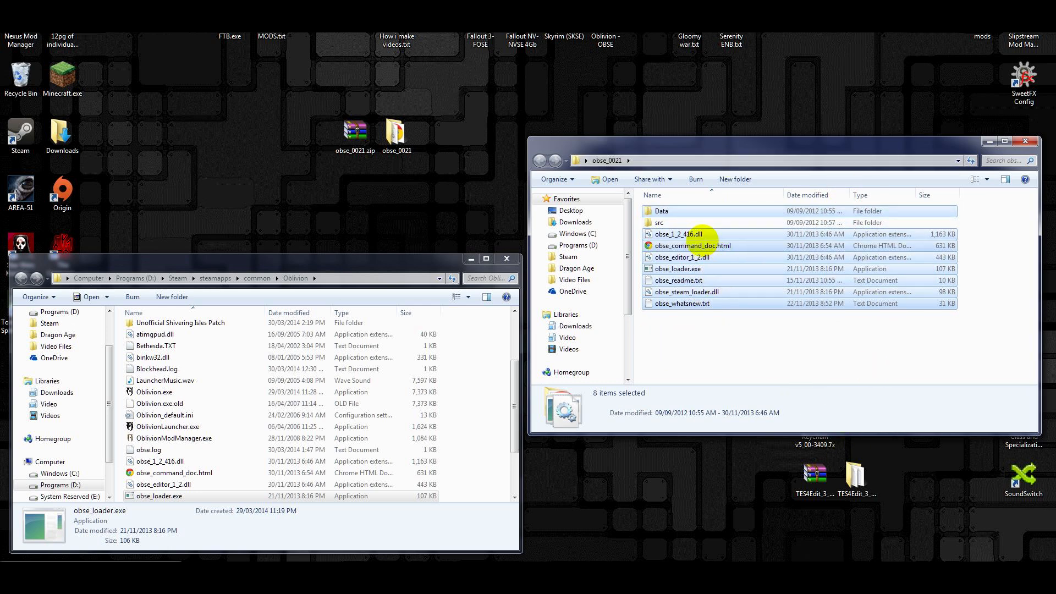
{"action": "left_click_drag", "start_coordinate": [708, 233], "coordinate": [482, 352]}
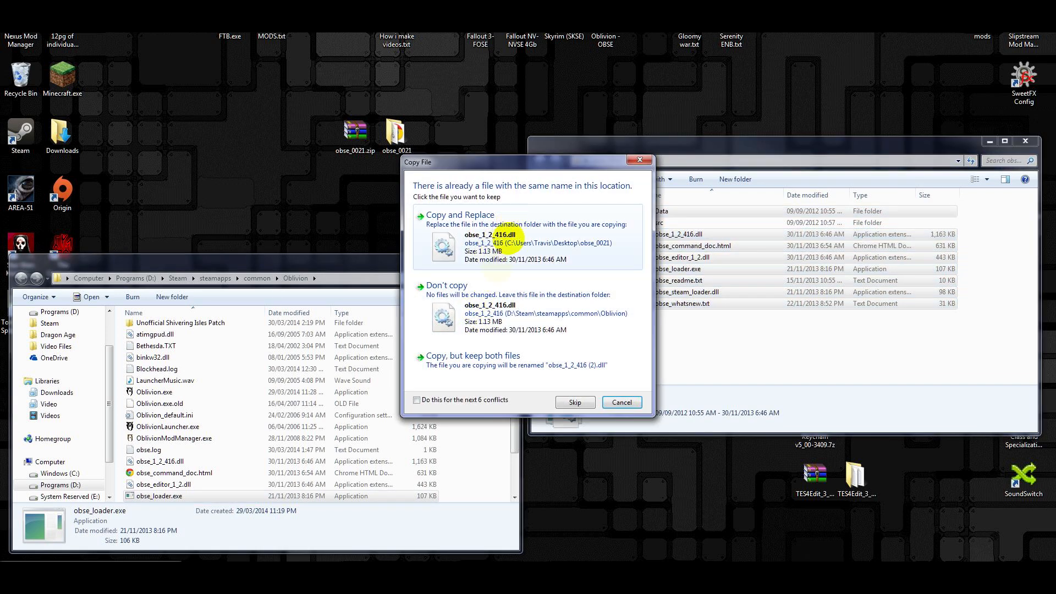
{"action": "left_click", "coordinate": [460, 215]}
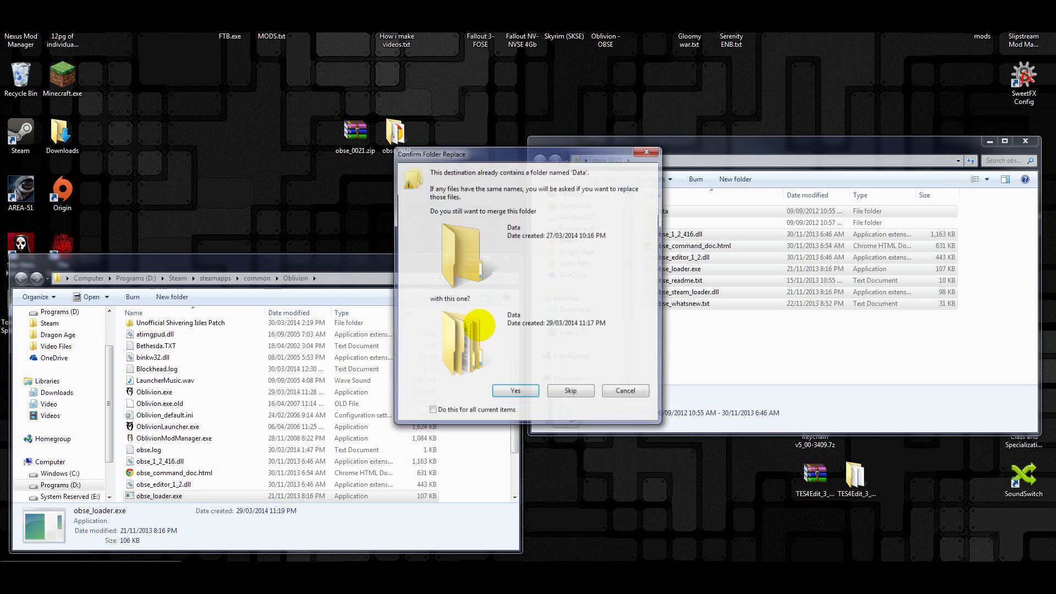
{"action": "left_click", "coordinate": [498, 394]}
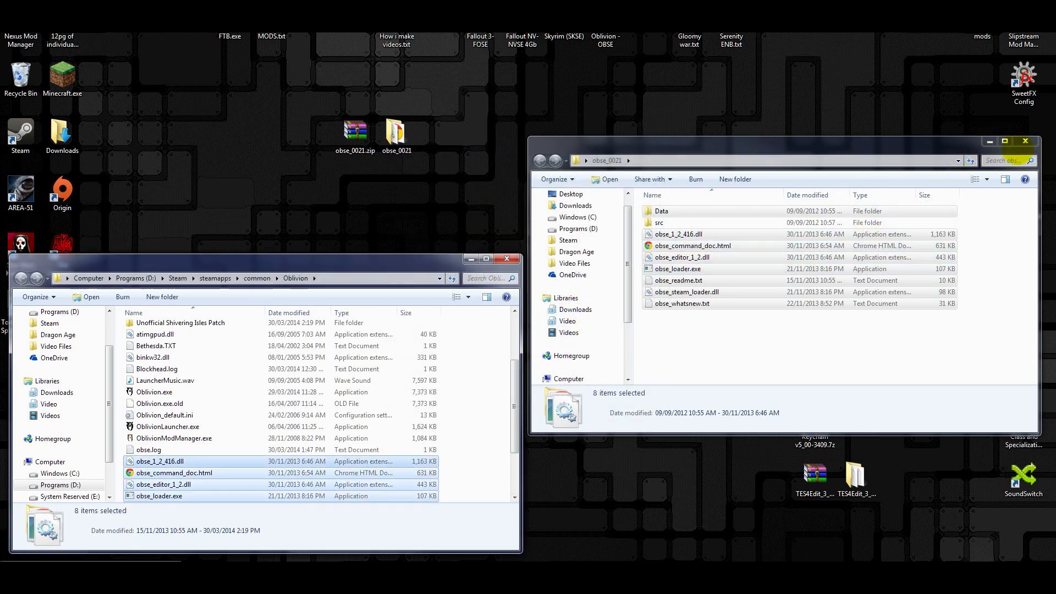
Close the obse_0021 window and create a desktop shortcut to obse_loader.exe from the Oblivion game folder.
{"action": "left_click", "coordinate": [1026, 142]}
{"action": "left_click_drag", "start_coordinate": [427, 260], "coordinate": [662, 95]}
{"action": "left_click", "coordinate": [736, 238]}
{"action": "scroll", "coordinate": [736, 238], "scroll_direction": "down", "scroll_amount": 2}
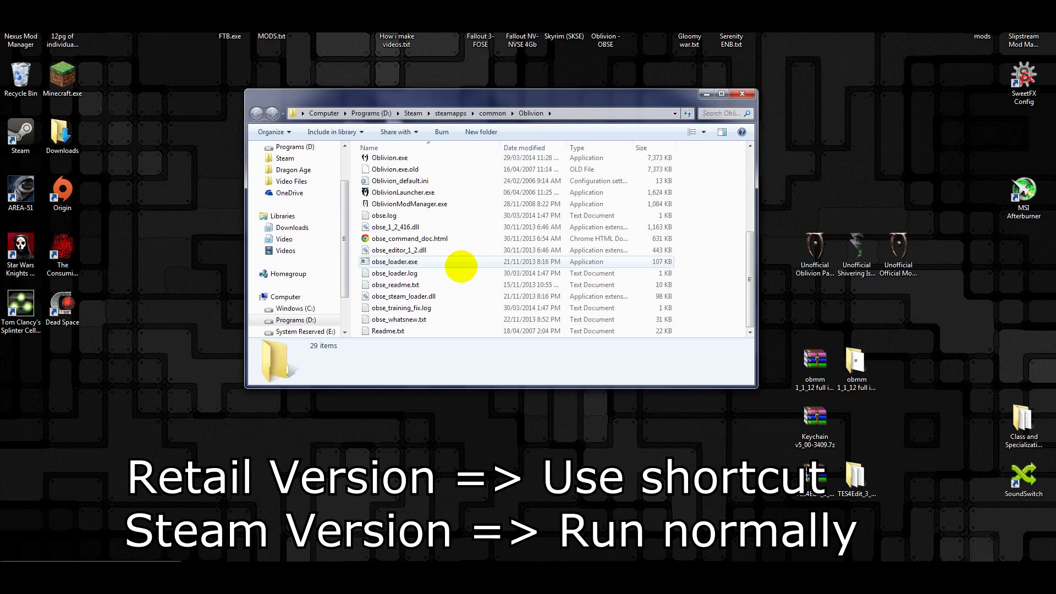
{"action": "left_click", "coordinate": [461, 266]}
{"action": "right_click", "coordinate": [457, 260]}
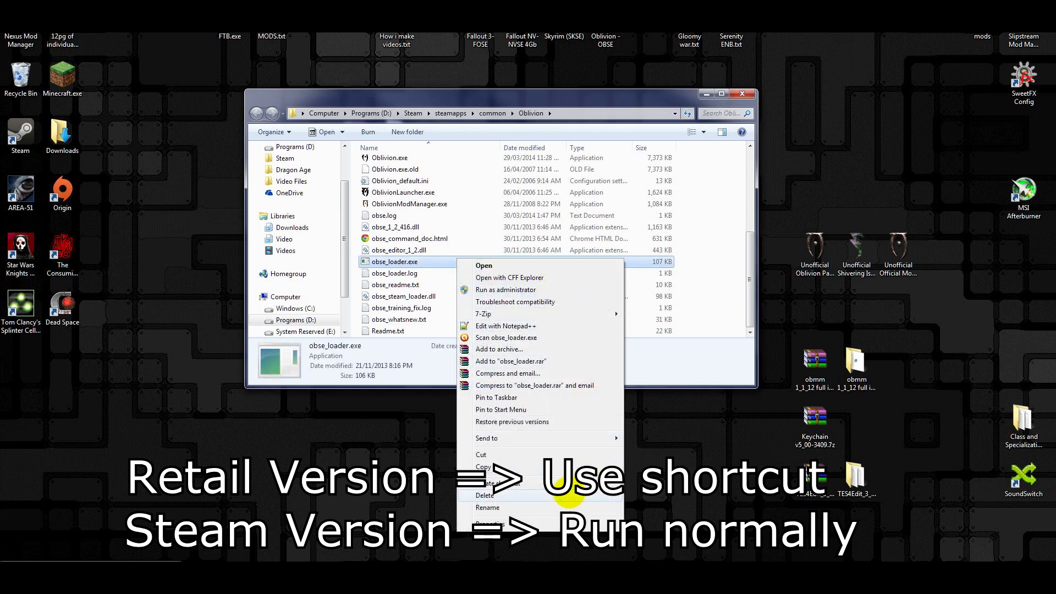
{"action": "mouse_move", "coordinate": [567, 439]}
{"action": "left_click", "coordinate": [660, 450]}
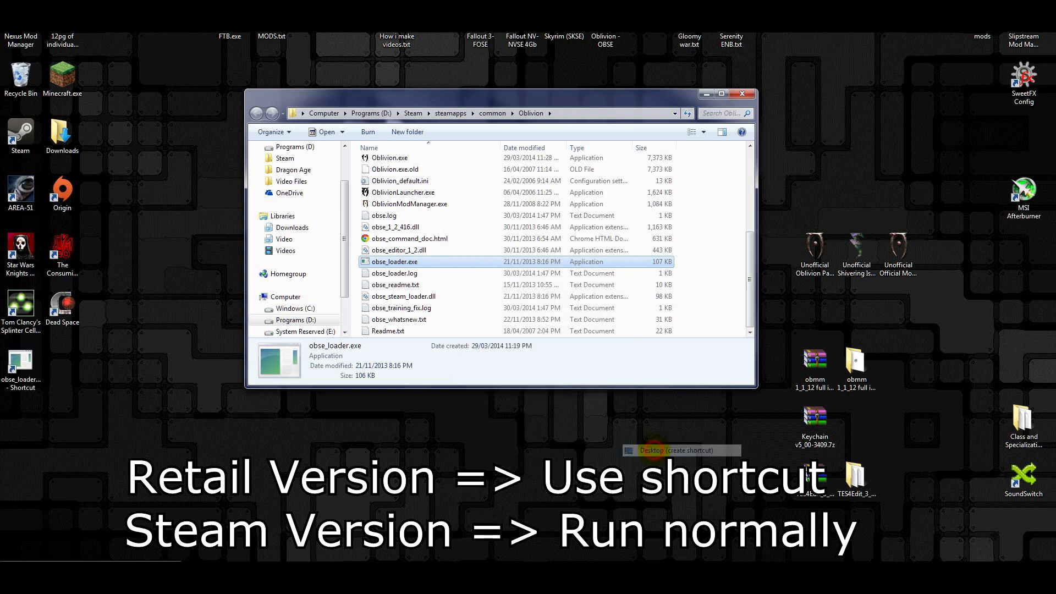
Move the old Oblivion - OBSE shortcut beside the new obse_loader.exe shortcut on the desktop and delete the old one.
{"action": "left_click", "coordinate": [21, 362]}
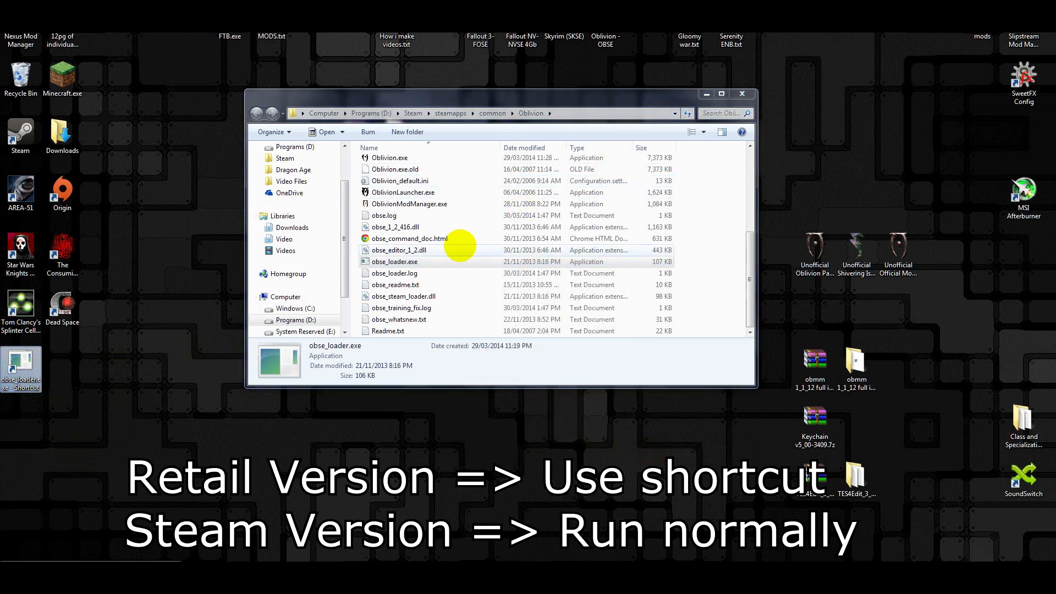
{"action": "left_click_drag", "start_coordinate": [605, 40], "coordinate": [62, 368]}
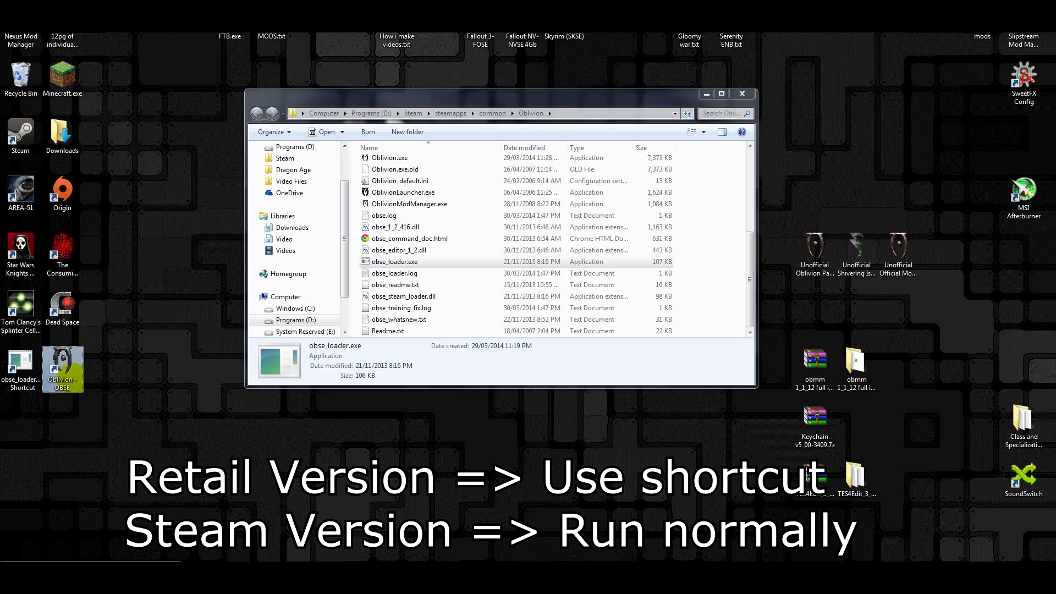
{"action": "key", "text": "Delete"}
{"action": "left_click", "coordinate": [575, 337]}
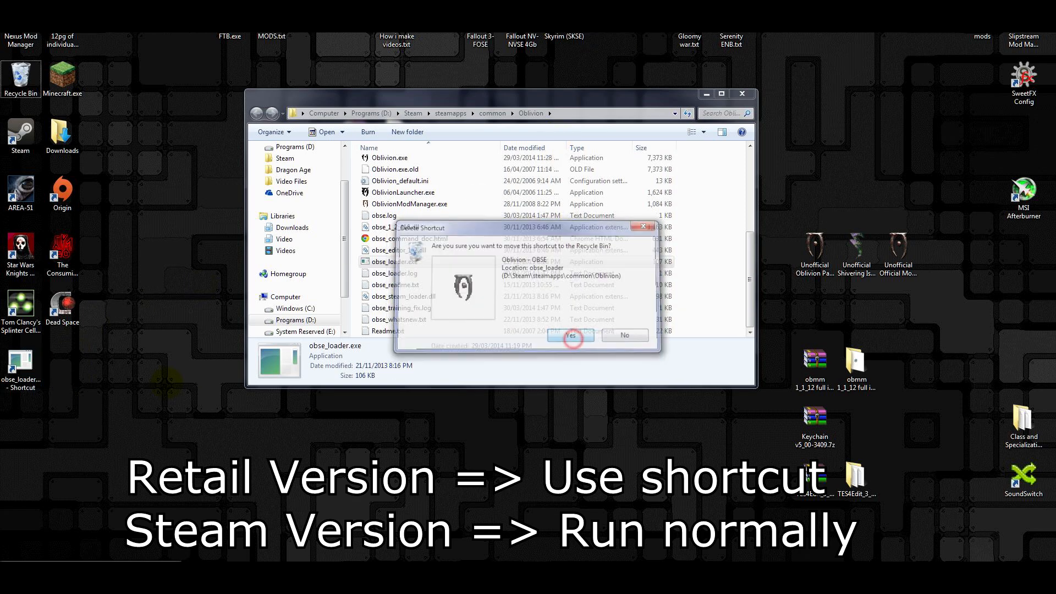
Rename the new obse_loader.exe desktop shortcut to Oblivion-OBSE and open its properties.
{"action": "left_click", "coordinate": [15, 368]}
{"action": "right_click", "coordinate": [16, 371]}
{"action": "left_click", "coordinate": [148, 413]}
{"action": "left_click", "coordinate": [21, 368]}
{"action": "key", "text": "F2"}
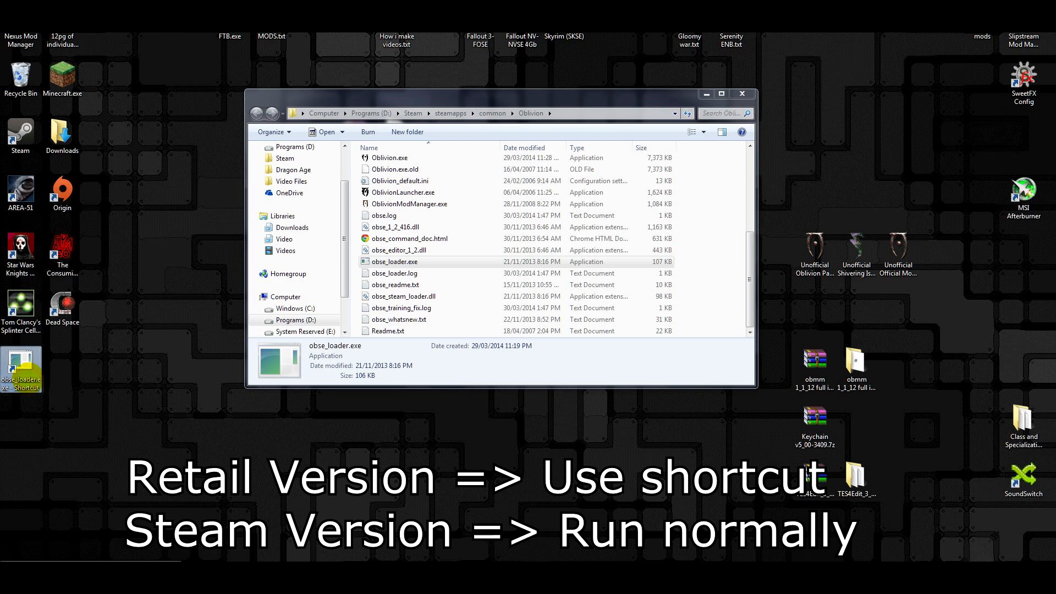
{"action": "type", "text": "Obl"}
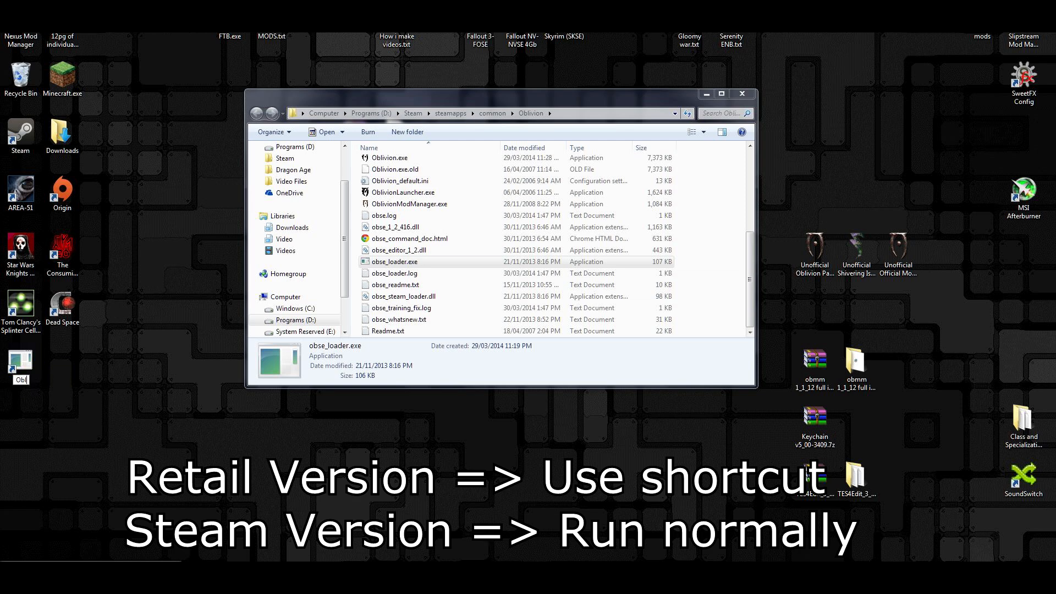
{"action": "type", "text": "ivion -OBS"}
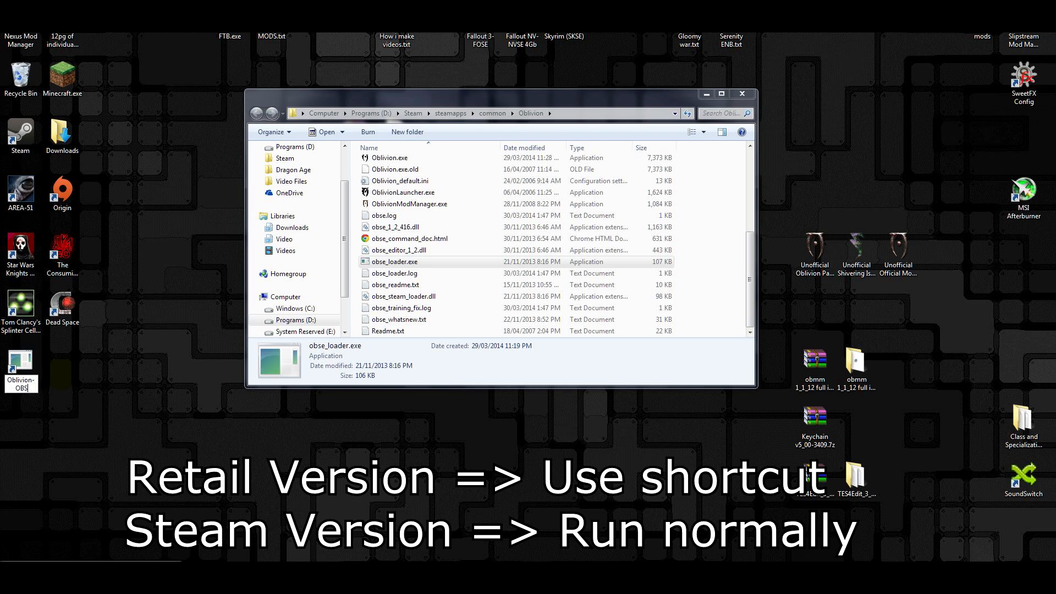
{"action": "key", "text": "Return"}
{"action": "right_click", "coordinate": [17, 365]}
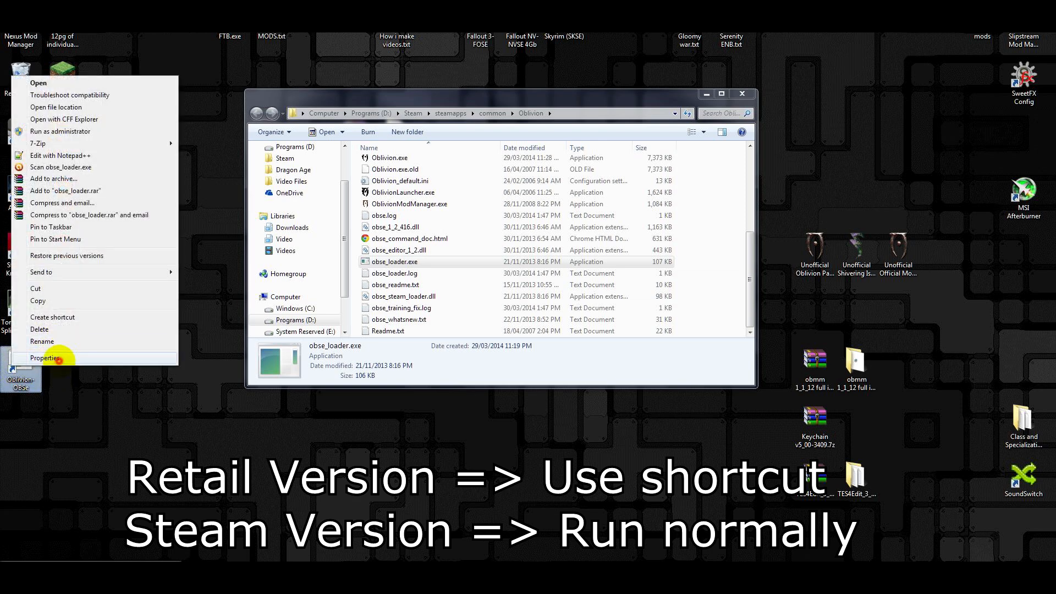
{"action": "left_click", "coordinate": [58, 359]}
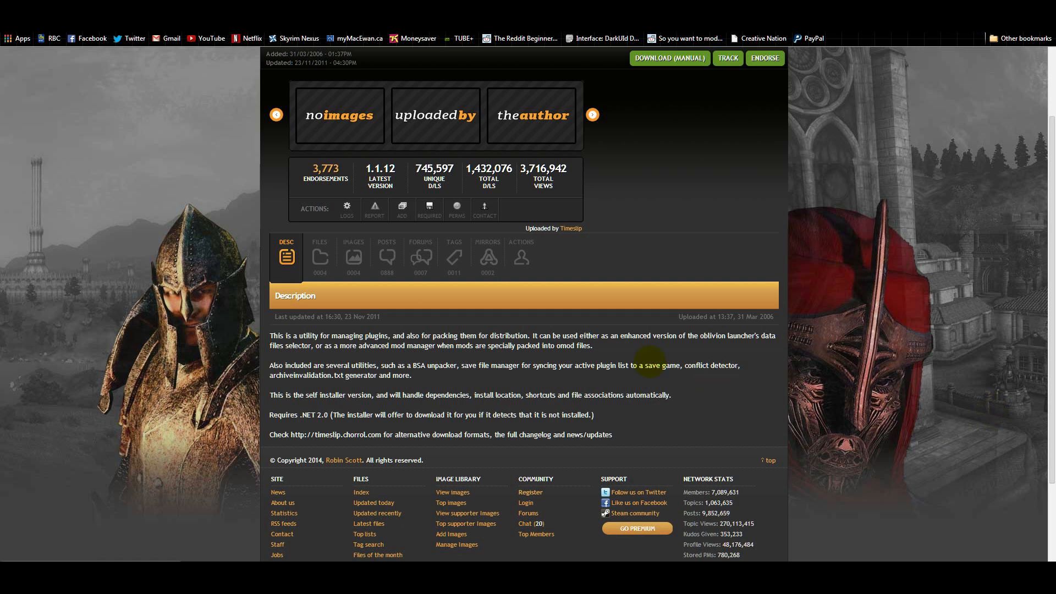
View the manual download servers for the obmm 1_1_12 full installer and minimize the browser.
{"action": "left_click", "coordinate": [321, 261]}
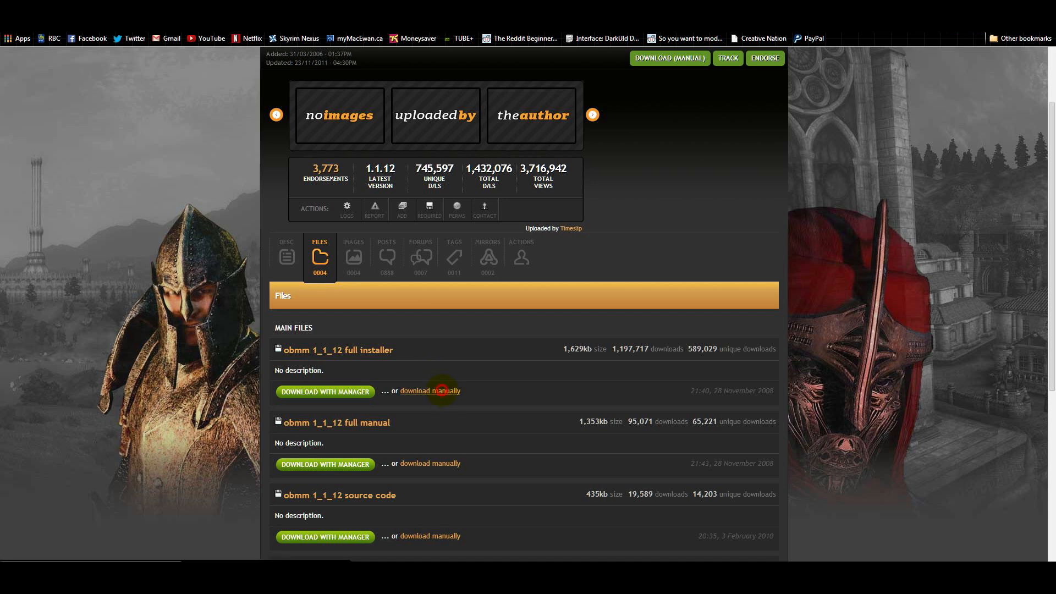
{"action": "left_click", "coordinate": [442, 391]}
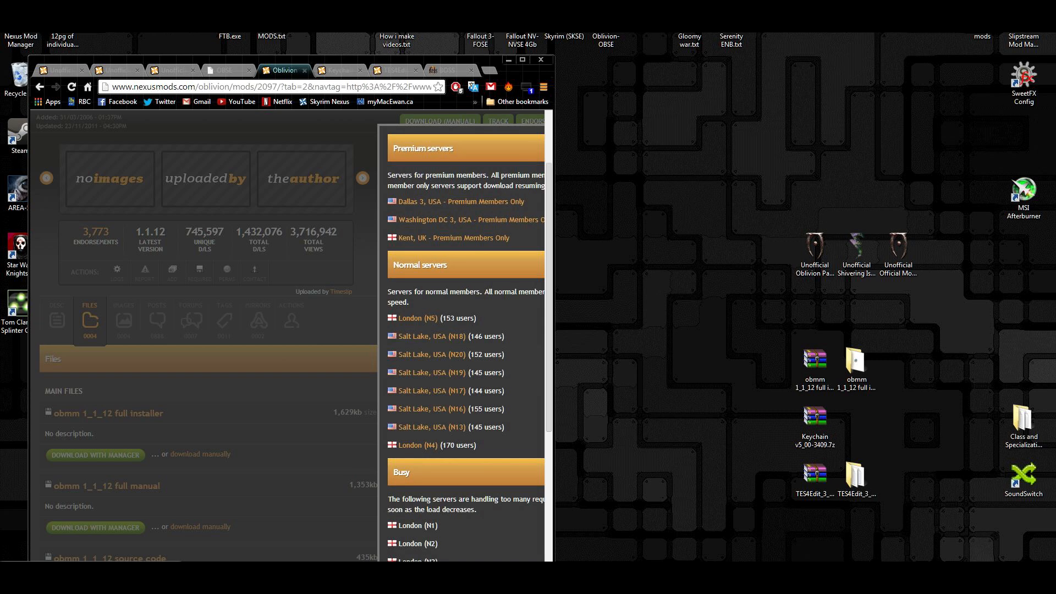
{"action": "left_click", "coordinate": [508, 60]}
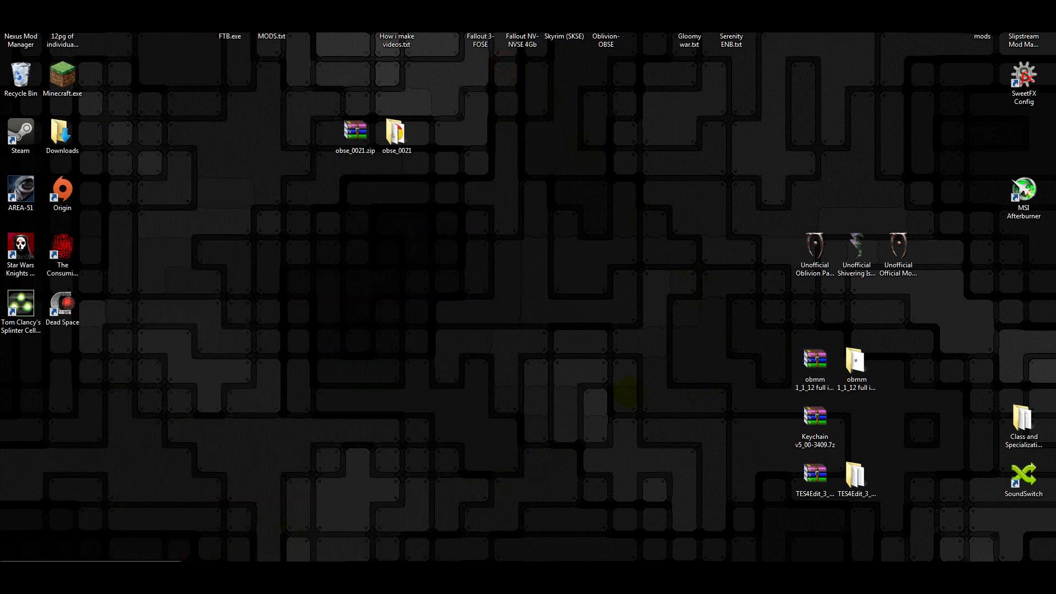
Move the obmm files to the middle of the desktop, put the obse_0021 files aside, and open the obmm 1_1_12 full installer folder.
{"action": "left_click_drag", "start_coordinate": [938, 325], "coordinate": [356, 248]}
{"action": "left_click_drag", "start_coordinate": [464, 112], "coordinate": [814, 190]}
{"action": "left_click", "coordinate": [357, 246]}
{"action": "left_click", "coordinate": [402, 263]}
{"action": "double_click", "coordinate": [401, 263]}
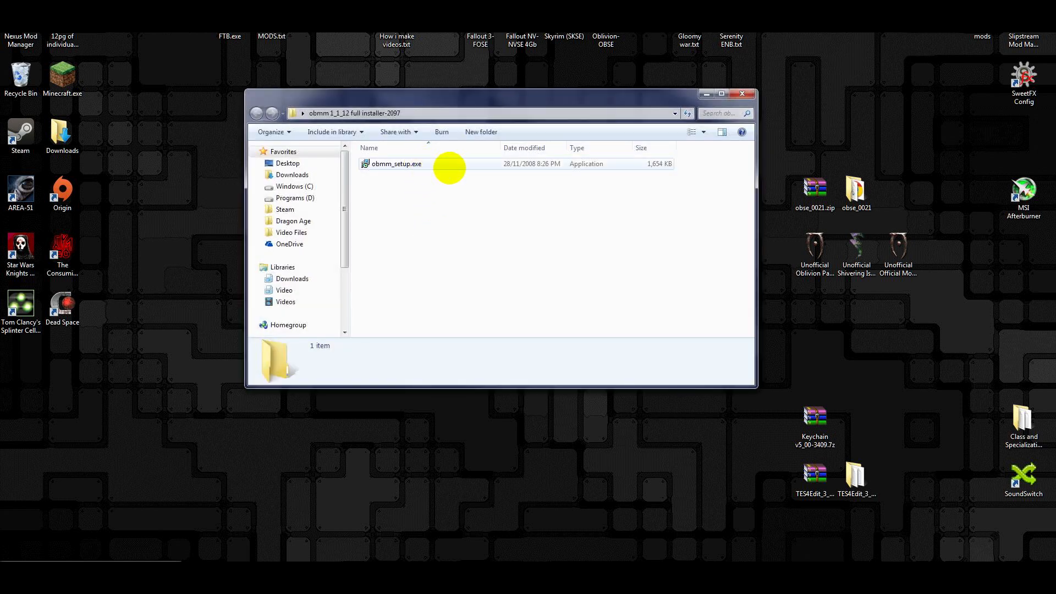
Run obmm_setup.exe, accept the licence agreement and keep D:\Steam\steamapps\common\Oblivion as the install destination.
{"action": "left_click", "coordinate": [452, 164]}
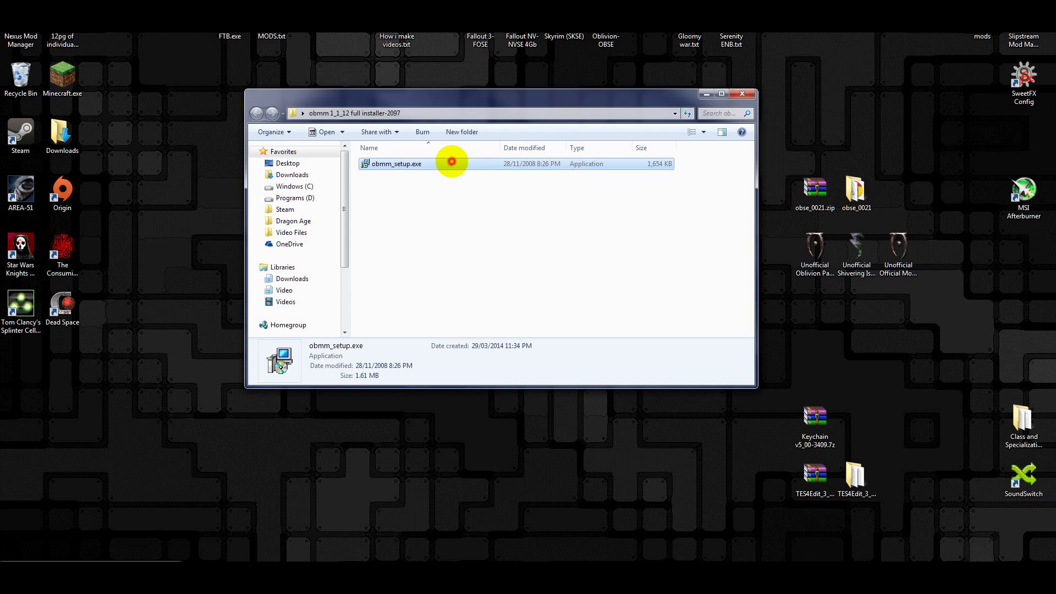
{"action": "double_click", "coordinate": [452, 163]}
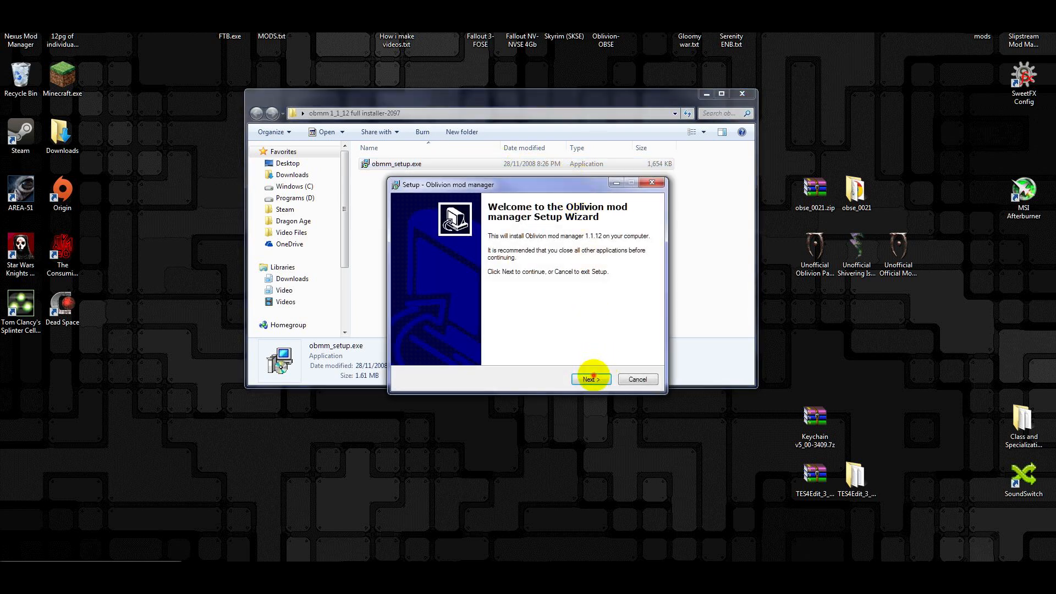
{"action": "left_click", "coordinate": [590, 379]}
{"action": "left_click", "coordinate": [470, 345]}
{"action": "left_click", "coordinate": [590, 379]}
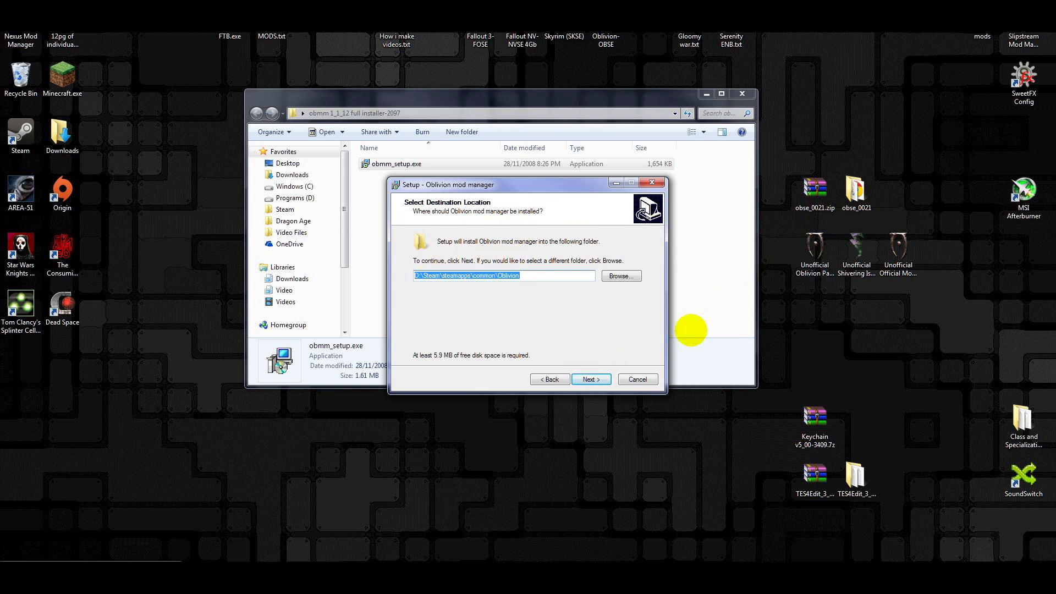
{"action": "left_click", "coordinate": [593, 382]}
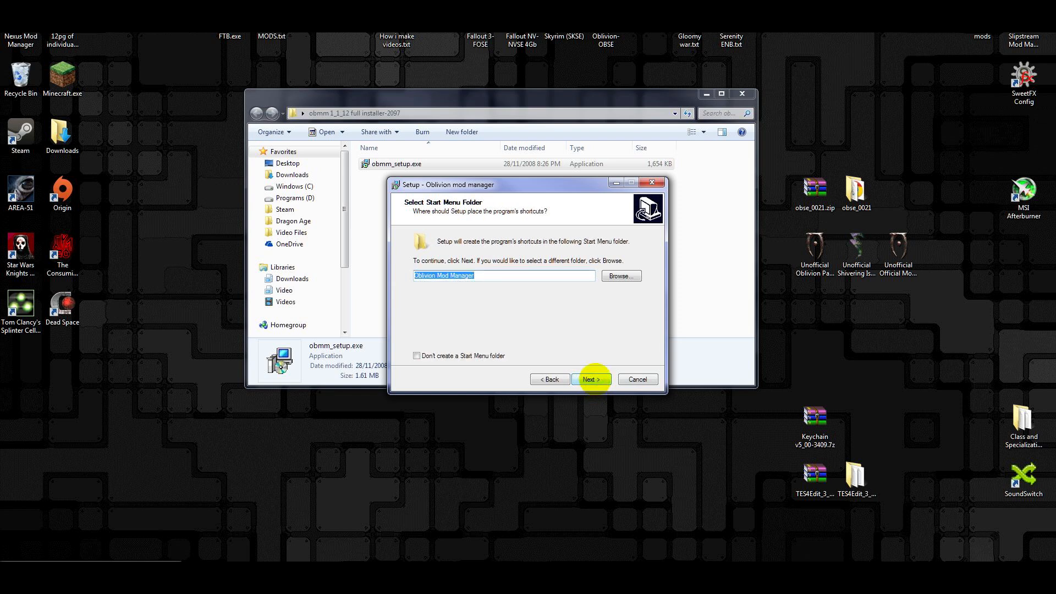
Install Oblivion Mod Manager with a desktop icon and the default Start Menu folder, launch it on finishing, and close the installer folder.
{"action": "left_click", "coordinate": [592, 379]}
{"action": "left_click", "coordinate": [418, 270]}
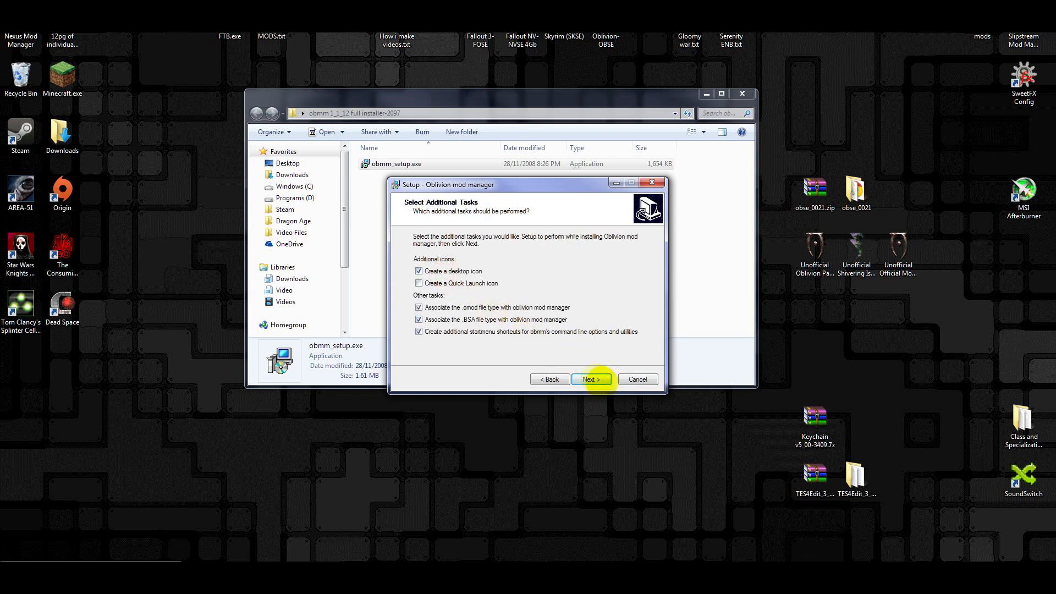
{"action": "left_click", "coordinate": [591, 380]}
{"action": "left_click", "coordinate": [592, 380]}
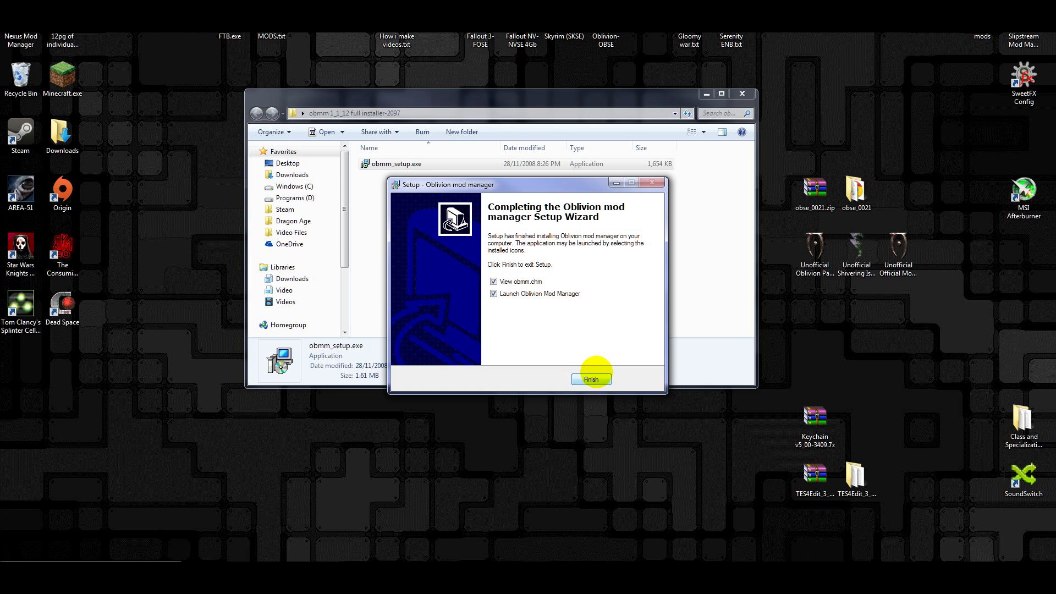
{"action": "left_click", "coordinate": [592, 380]}
{"action": "left_click", "coordinate": [742, 93]}
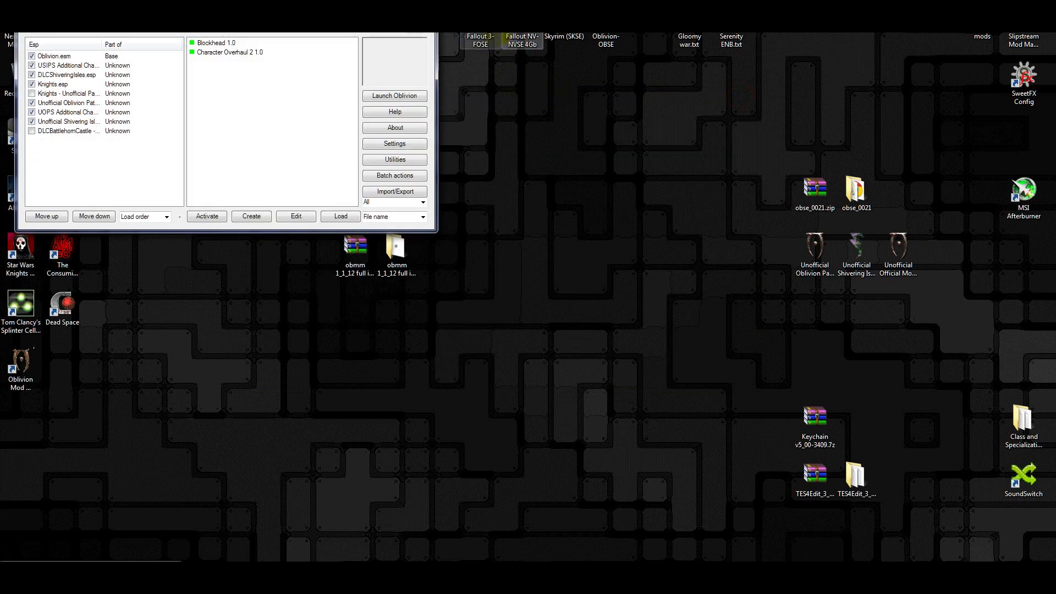
Enable the Knights - Unofficial Patch plugin and reposition the mod manager's window and its desktop shortcut.
{"action": "left_click_drag", "start_coordinate": [328, 22], "coordinate": [637, 20]}
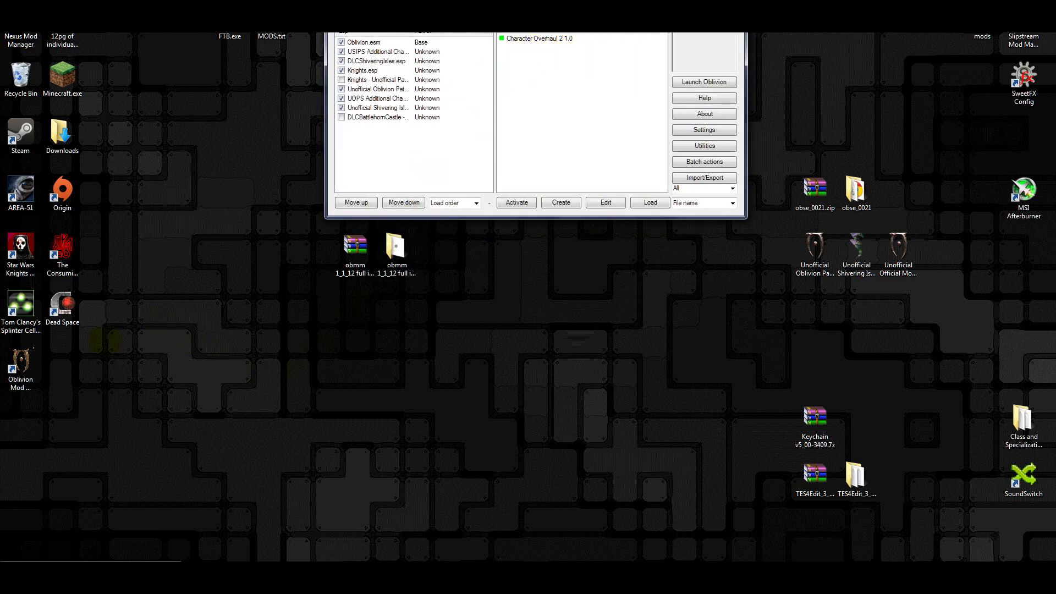
{"action": "left_click_drag", "start_coordinate": [20, 362], "coordinate": [605, 329]}
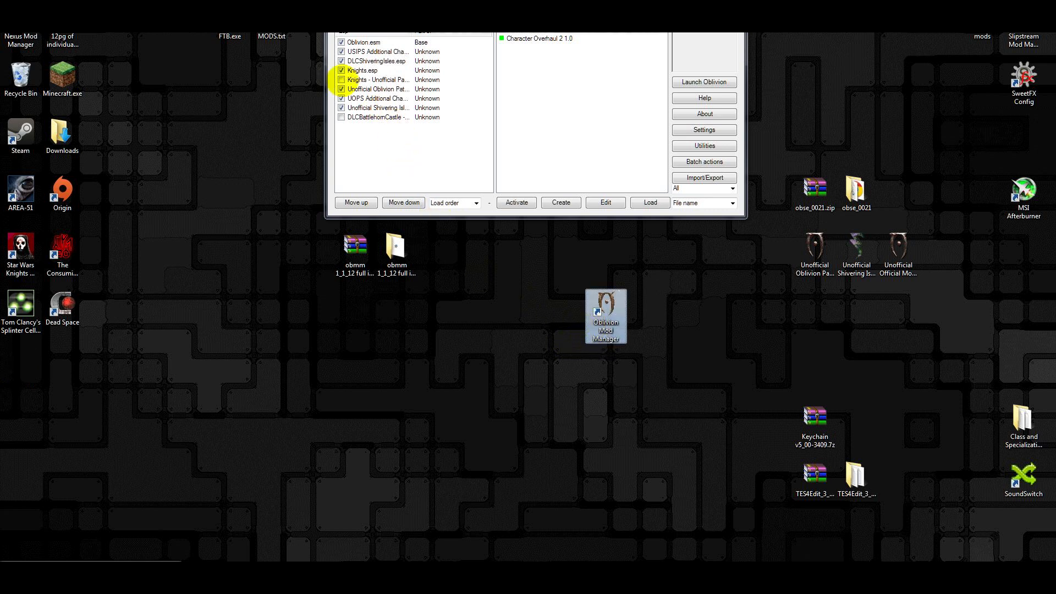
{"action": "left_click", "coordinate": [342, 80]}
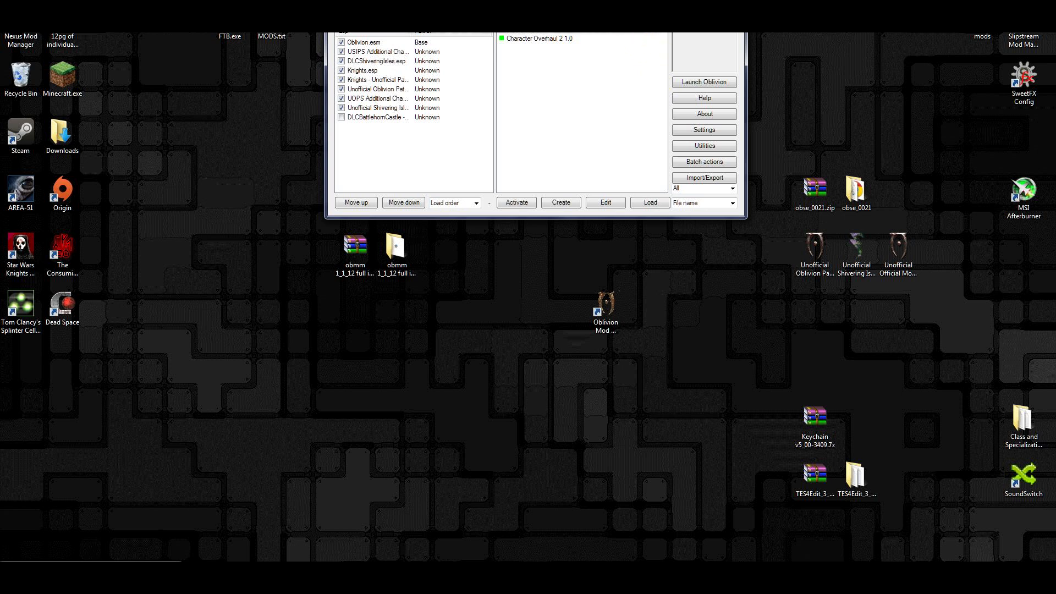
{"action": "left_click_drag", "start_coordinate": [571, 7], "coordinate": [536, 43]}
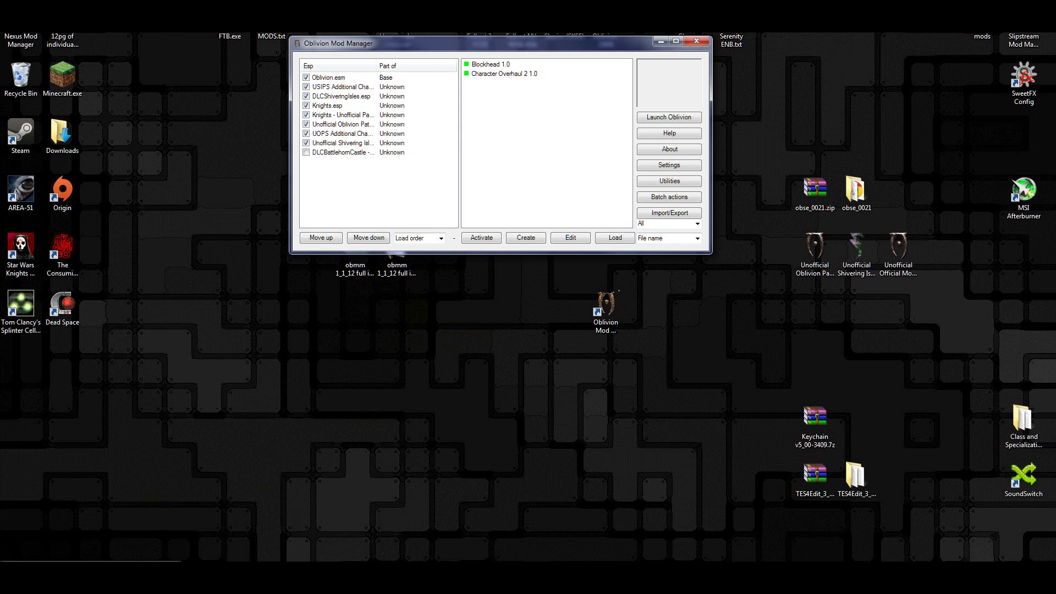
View the Keychain mod's files on Nexus Mods and move the Keychain v5_00-3409.7z archive below the obmm files on the desktop.
{"action": "left_click", "coordinate": [91, 578]}
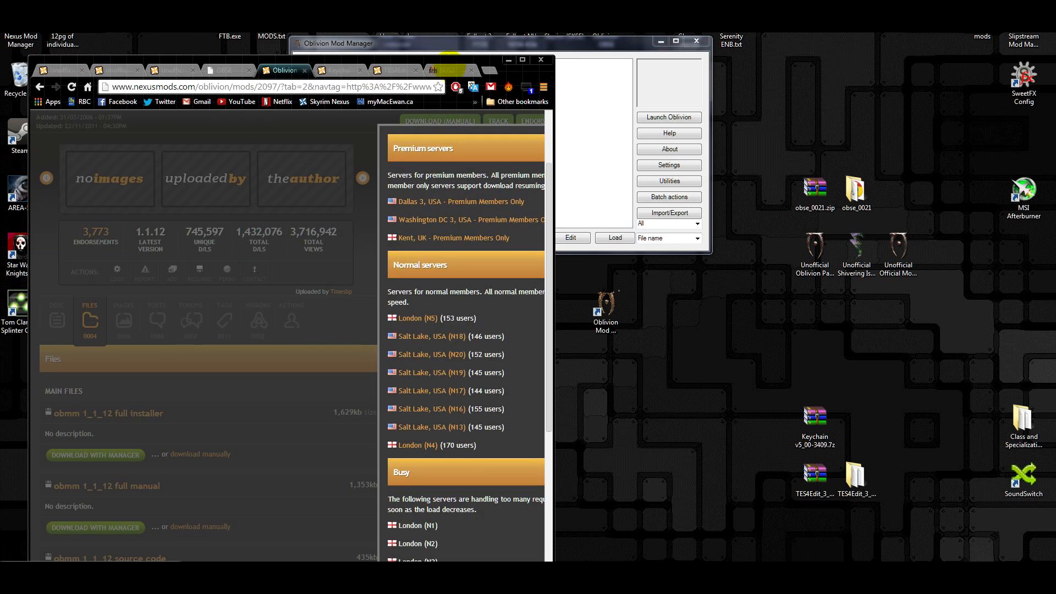
{"action": "left_click", "coordinate": [350, 69]}
{"action": "left_click_drag", "start_coordinate": [471, 61], "coordinate": [443, 7]}
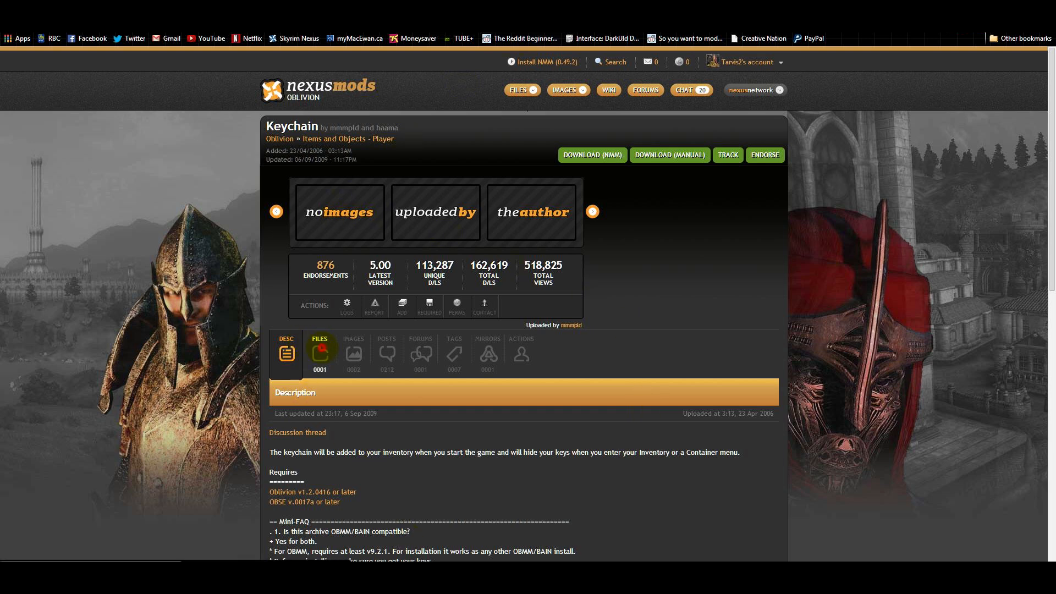
{"action": "left_click", "coordinate": [320, 352]}
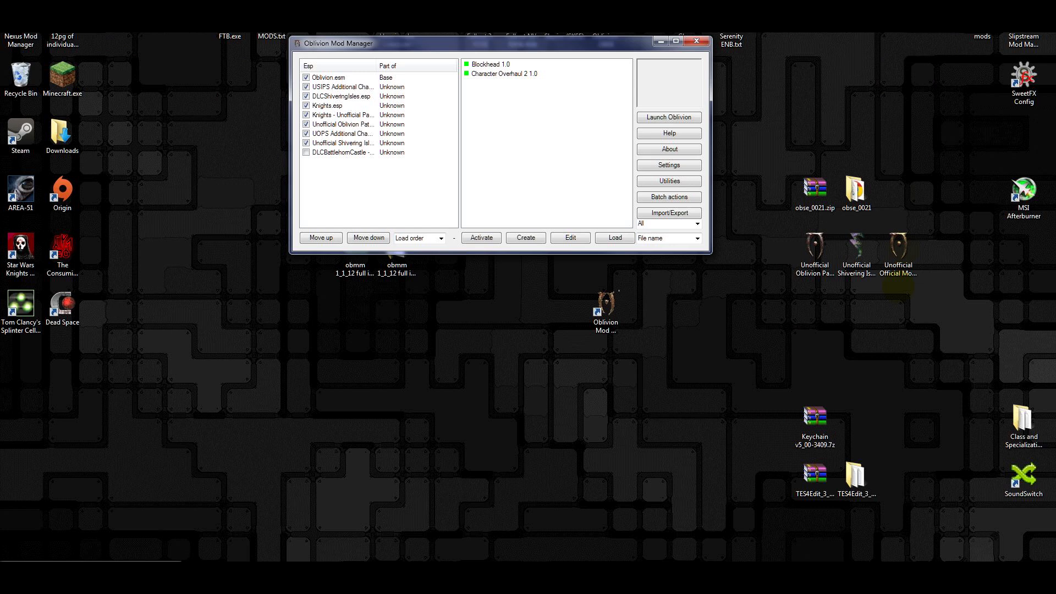
{"action": "left_click_drag", "start_coordinate": [814, 423], "coordinate": [353, 327]}
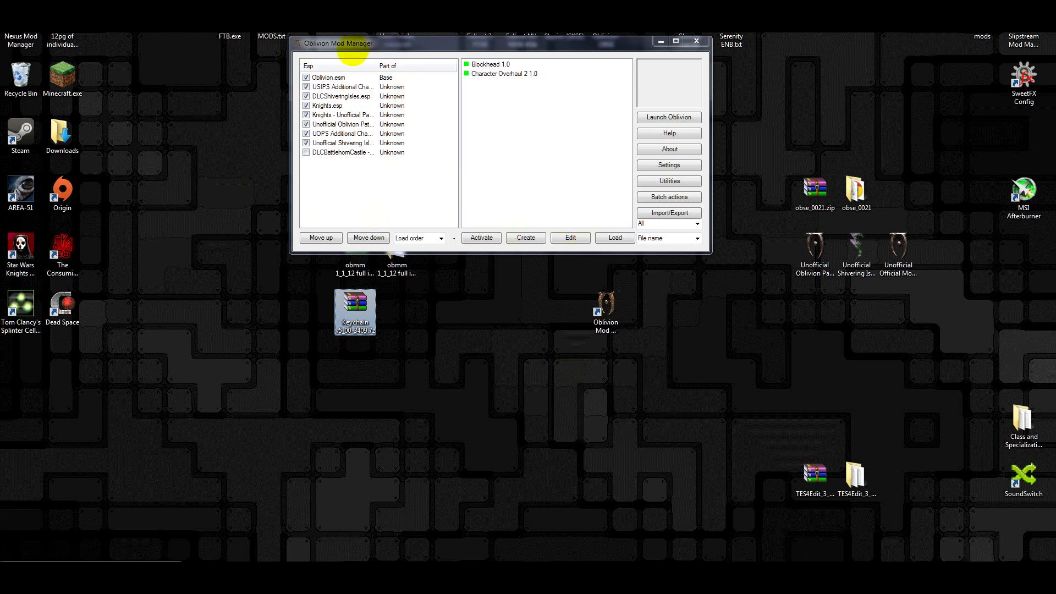
Widen the Oblivion Mod Manager window and the Esp column to fit the full plugin names.
{"action": "left_click", "coordinate": [337, 77]}
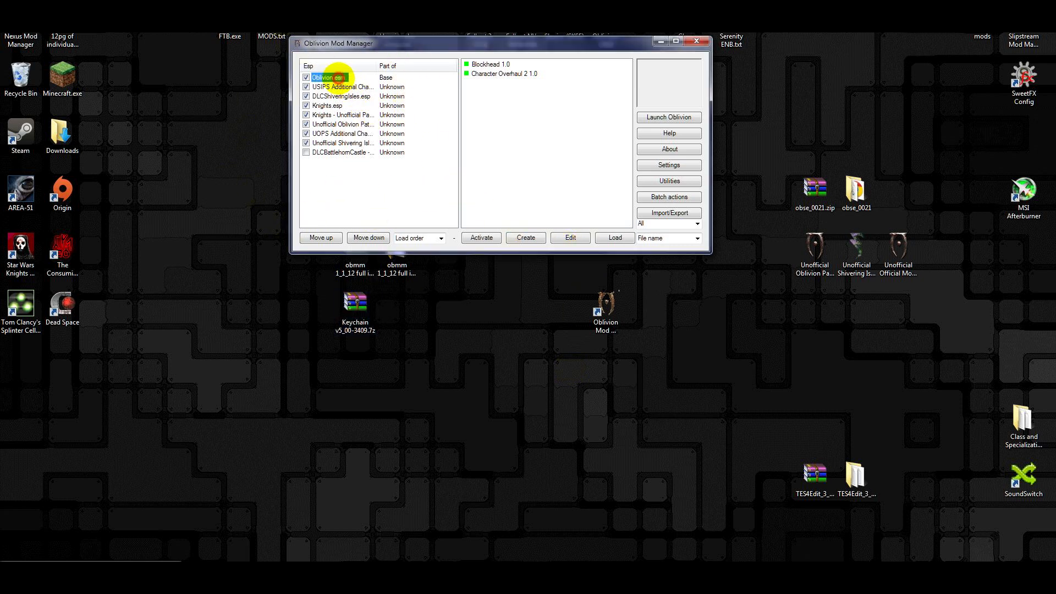
{"action": "left_click", "coordinate": [286, 86]}
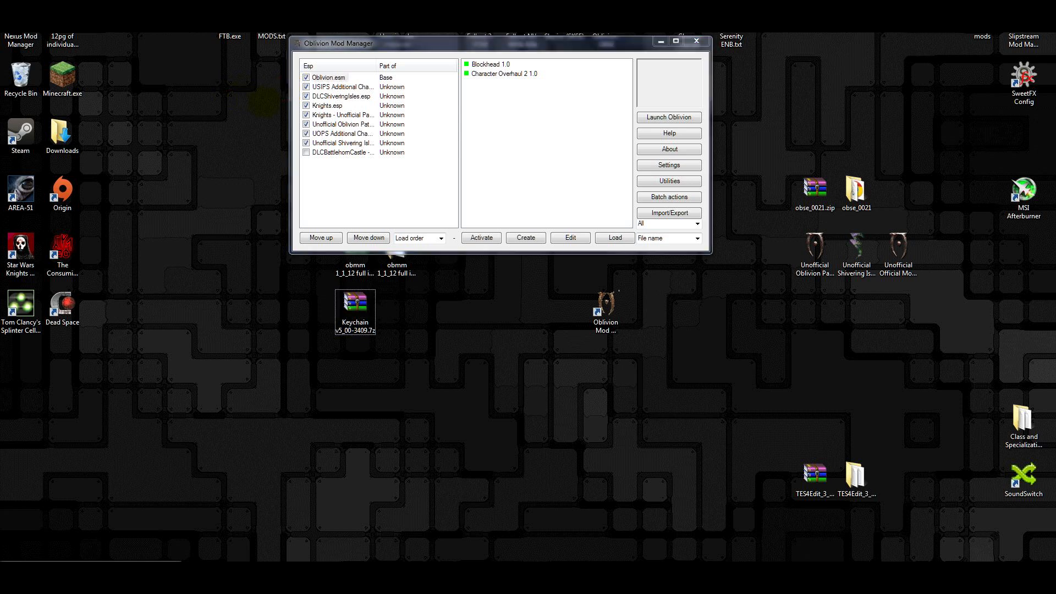
{"action": "left_click_drag", "start_coordinate": [291, 110], "coordinate": [211, 107]}
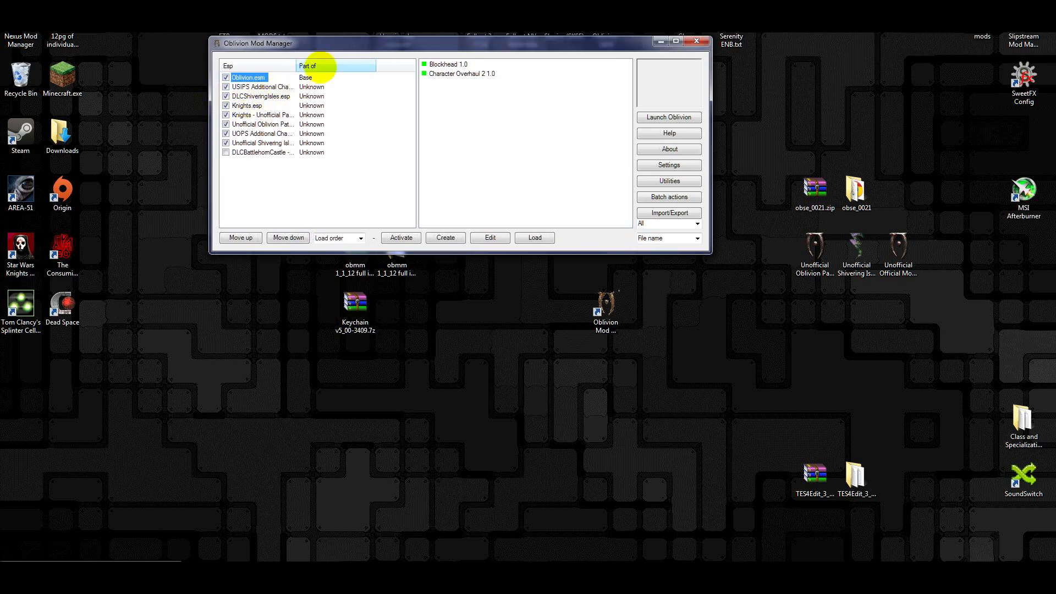
{"action": "left_click_drag", "start_coordinate": [296, 65], "coordinate": [334, 66]}
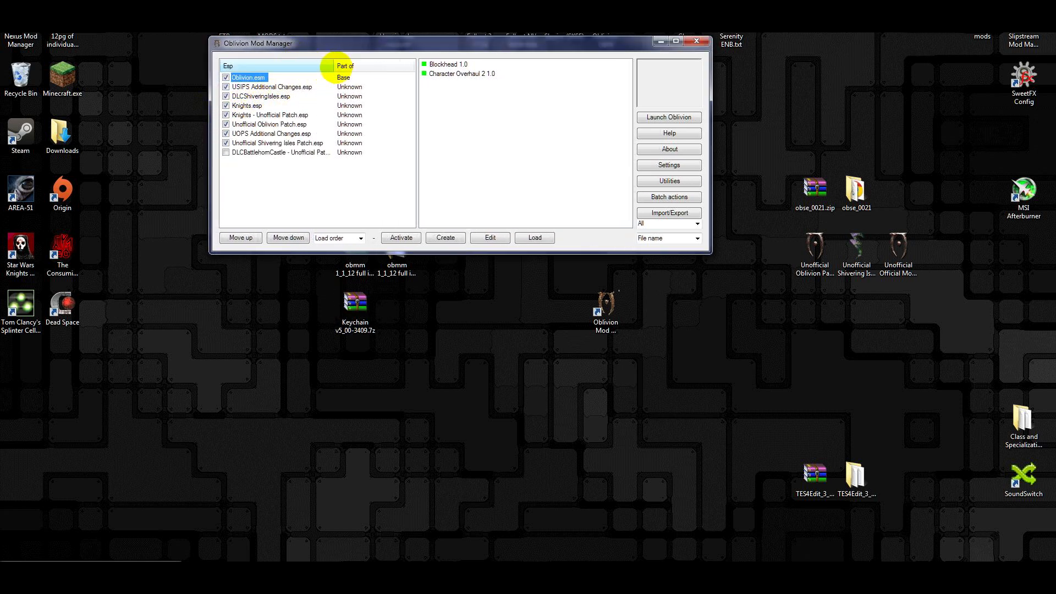
Go through the plugins in load order, from USIPS Additional Changes.esp down to the DLCBattlehornCastle unofficial patch.
{"action": "left_click", "coordinate": [269, 87]}
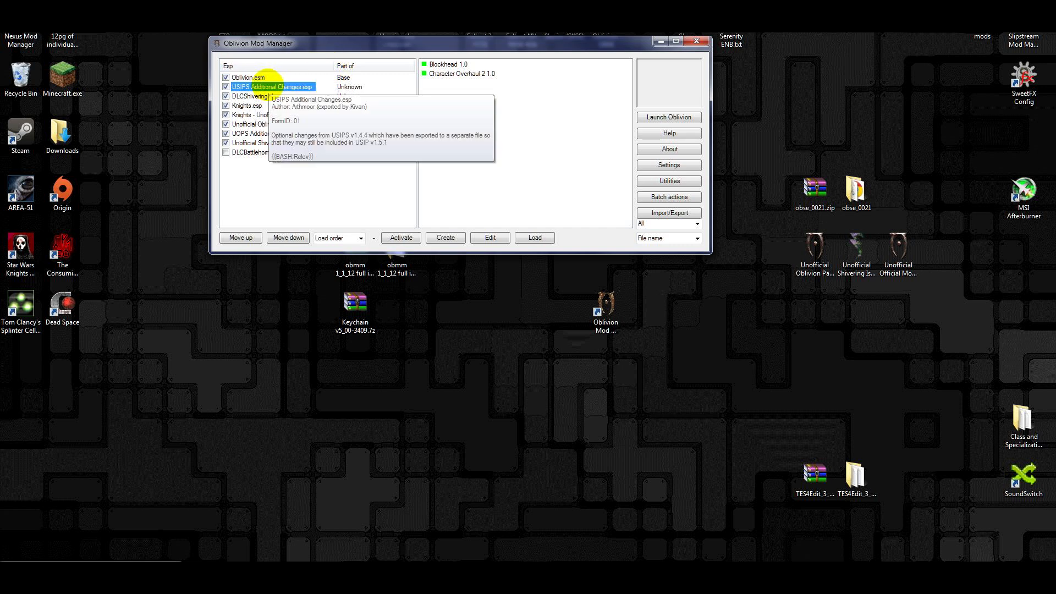
{"action": "left_click", "coordinate": [248, 97]}
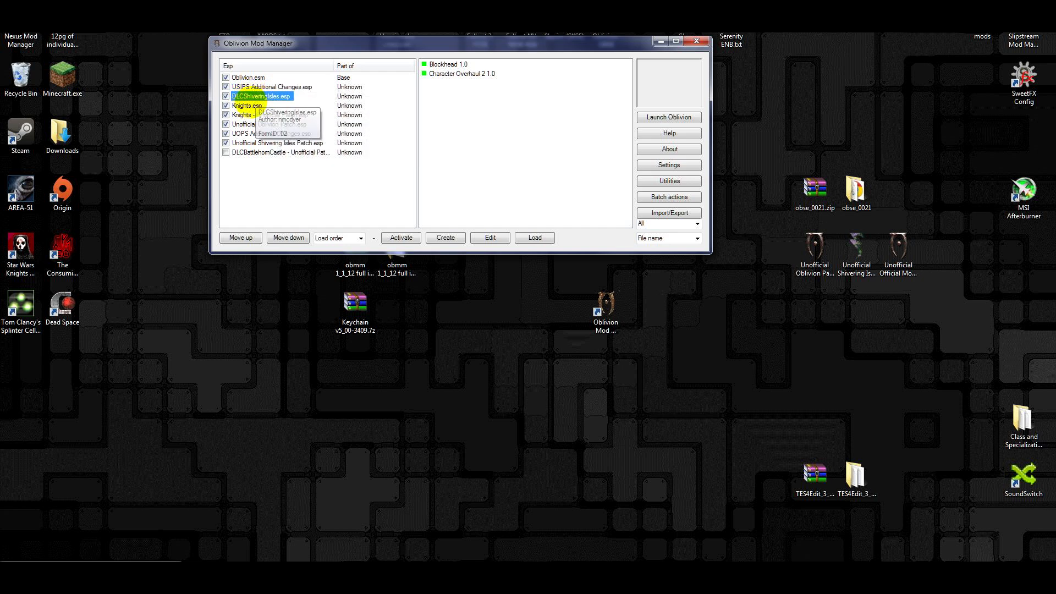
{"action": "left_click", "coordinate": [247, 105]}
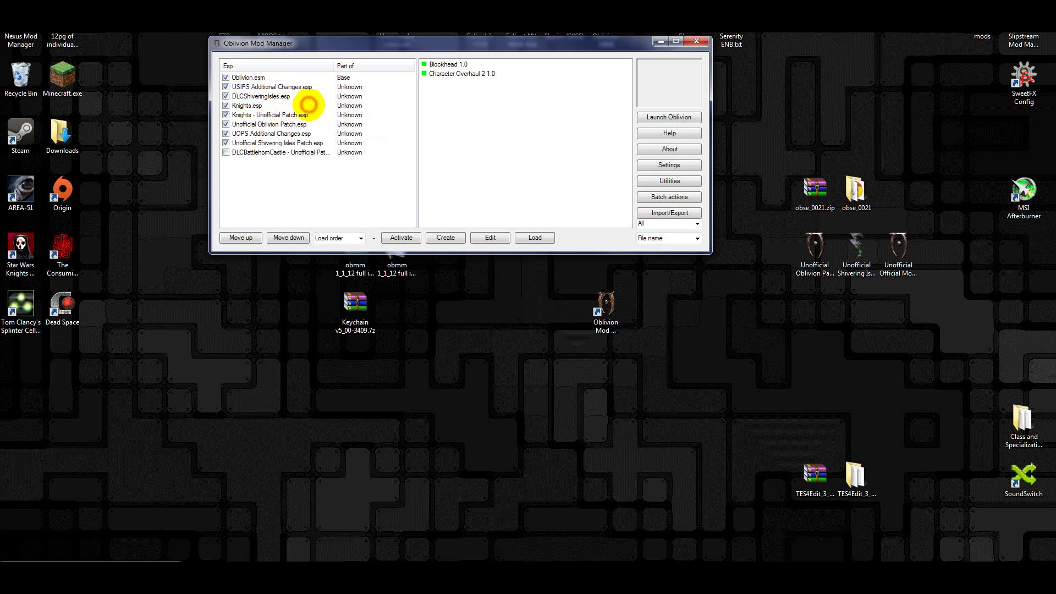
{"action": "left_click", "coordinate": [298, 115]}
{"action": "left_click", "coordinate": [291, 125]}
{"action": "left_click", "coordinate": [291, 134]}
{"action": "left_click", "coordinate": [292, 143]}
{"action": "left_click", "coordinate": [293, 153]}
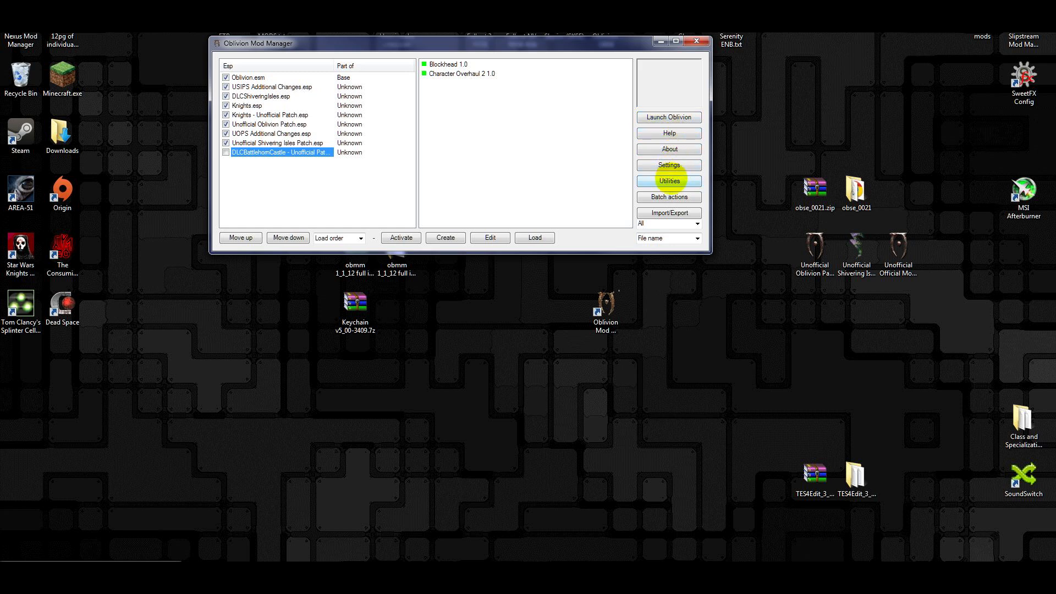
Look over the archive invalidation utility, the batch actions and the import/export options without changing anything.
{"action": "left_click", "coordinate": [670, 181]}
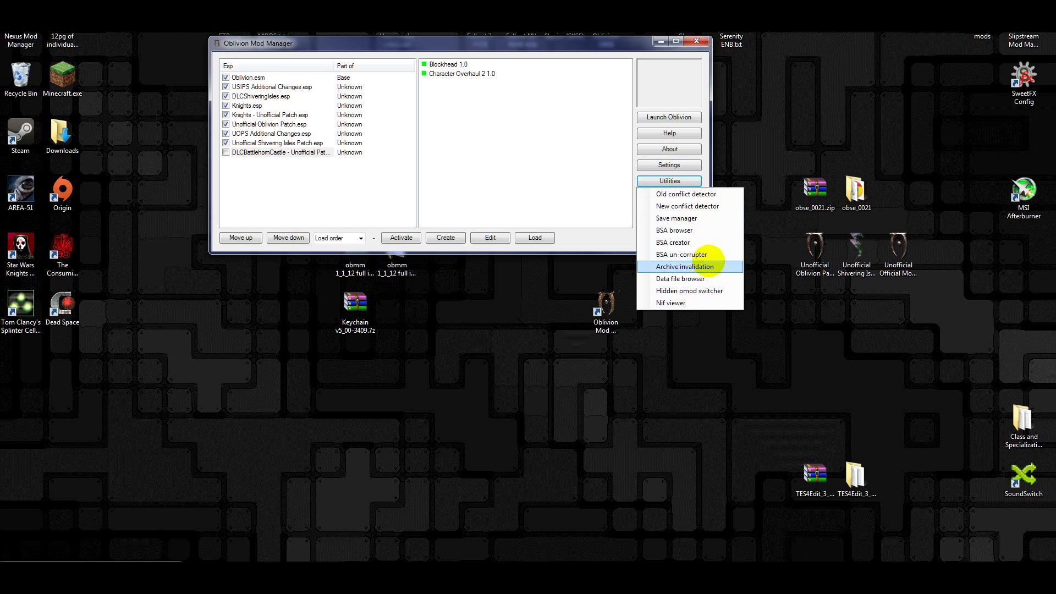
{"action": "left_click", "coordinate": [709, 265]}
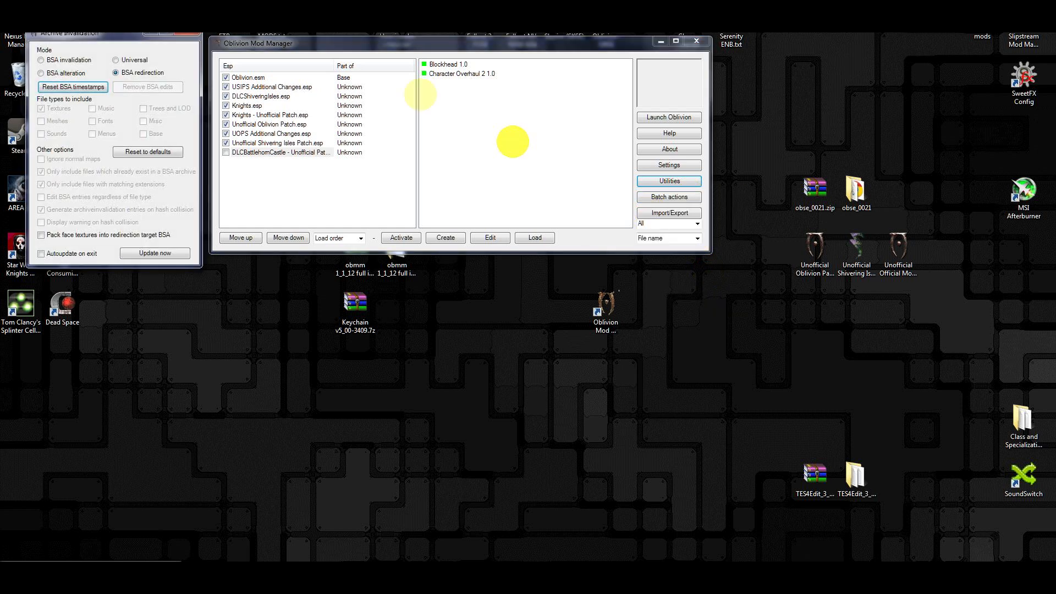
{"action": "left_click", "coordinate": [188, 34]}
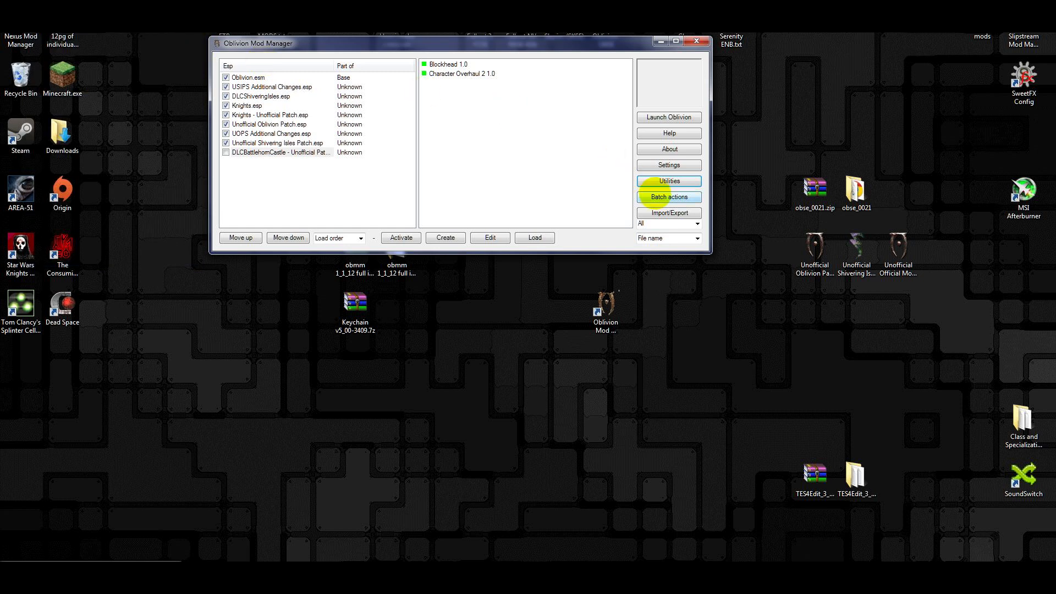
{"action": "left_click", "coordinate": [654, 197]}
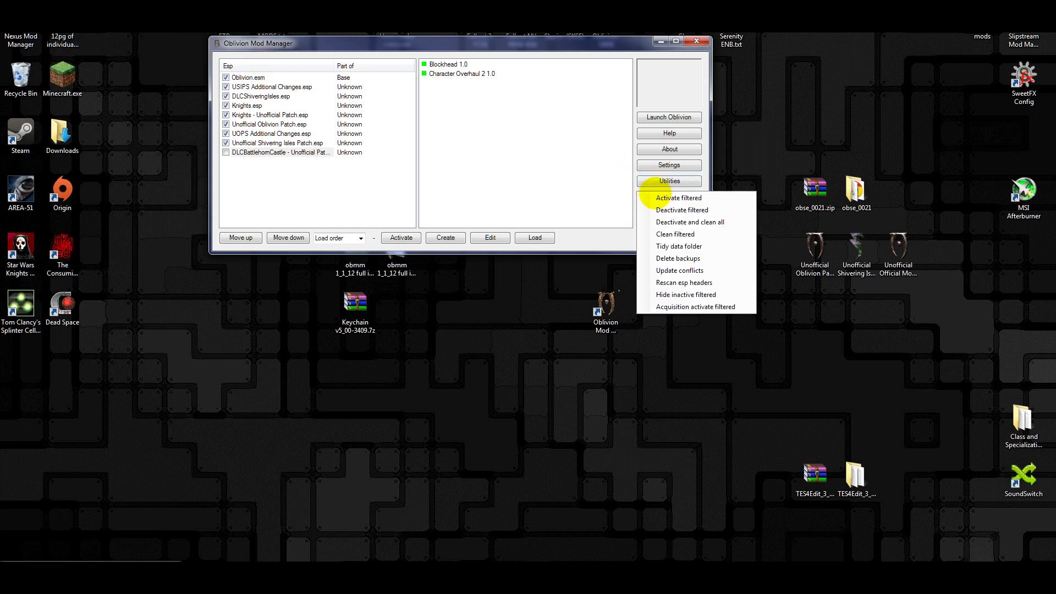
{"action": "left_click", "coordinate": [666, 360]}
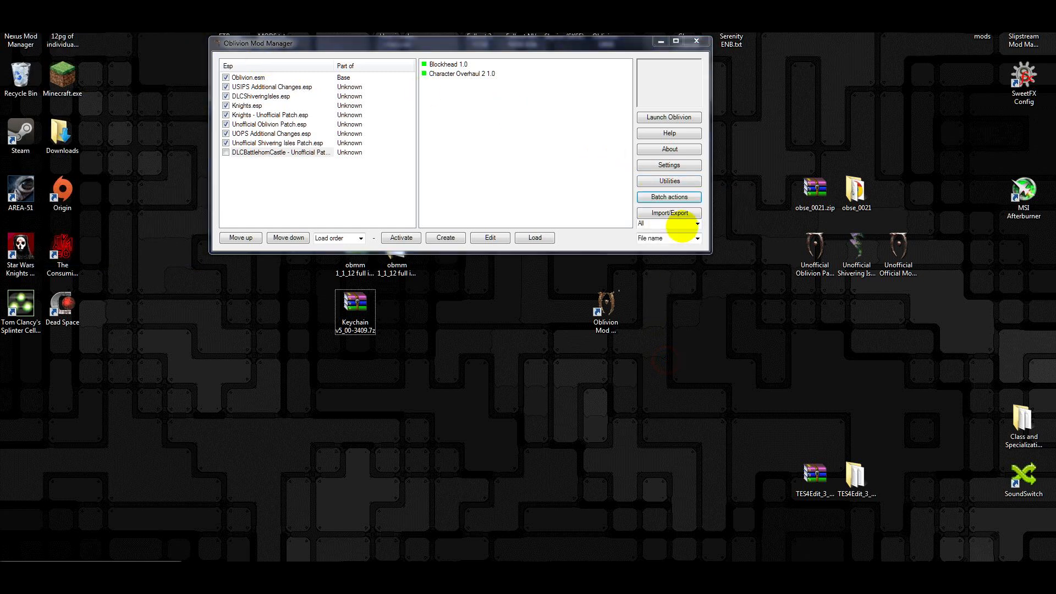
{"action": "left_click", "coordinate": [671, 215]}
{"action": "left_click", "coordinate": [693, 345]}
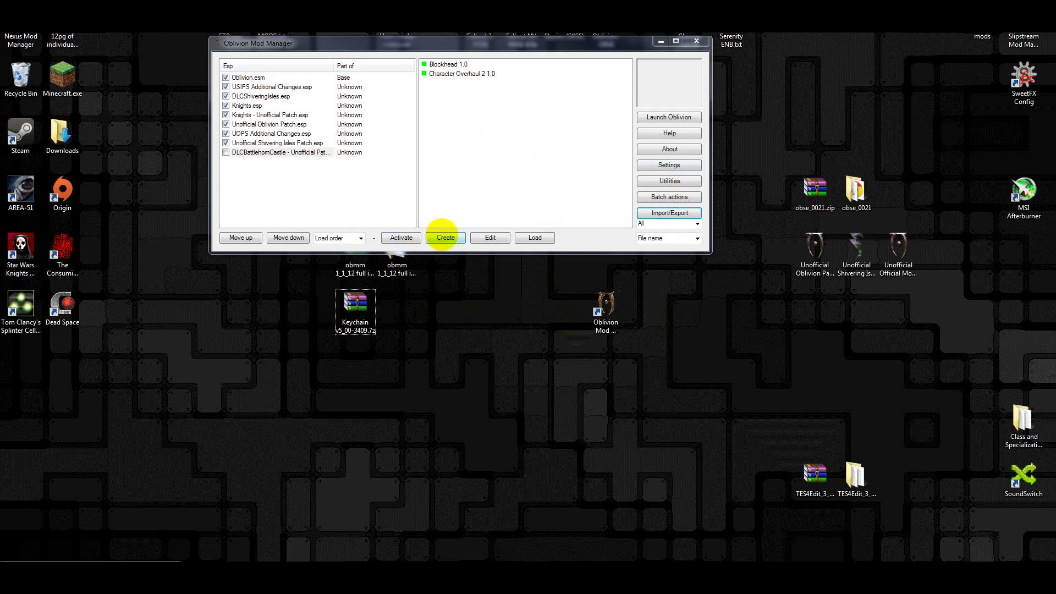
Start a new omod named Keychain, add the Keychain v5_00-3409.7z archive from the desktop and import its conversion data.
{"action": "left_click", "coordinate": [444, 237]}
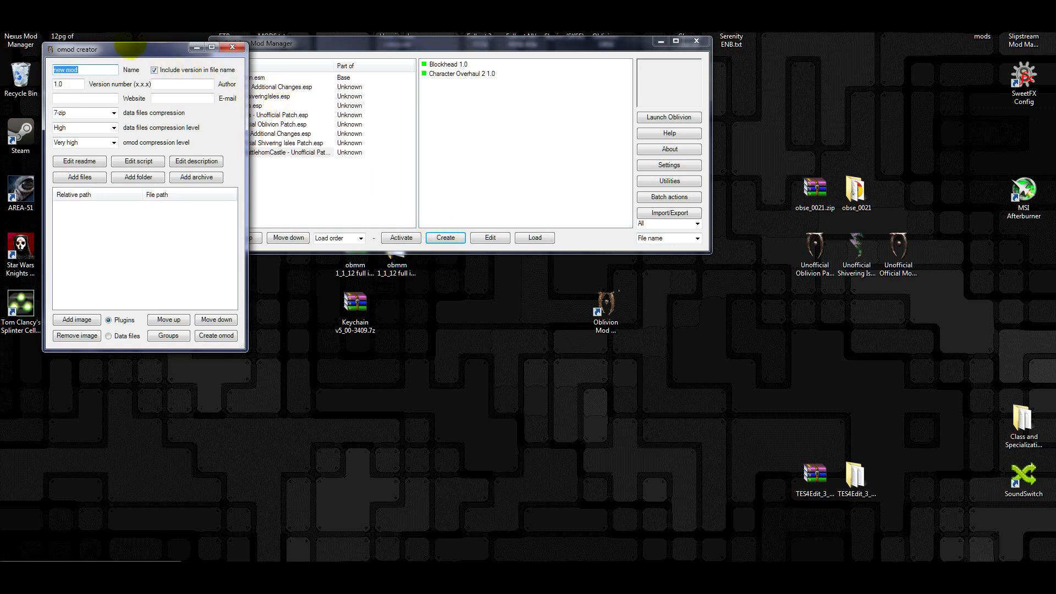
{"action": "left_click_drag", "start_coordinate": [130, 48], "coordinate": [669, 159]}
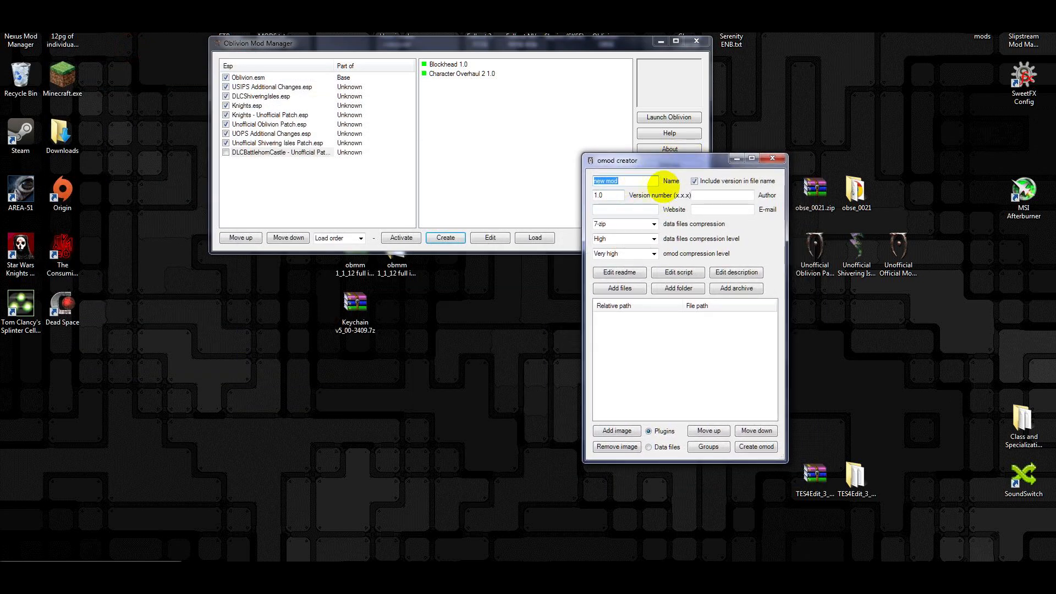
{"action": "type", "text": "Keychain"}
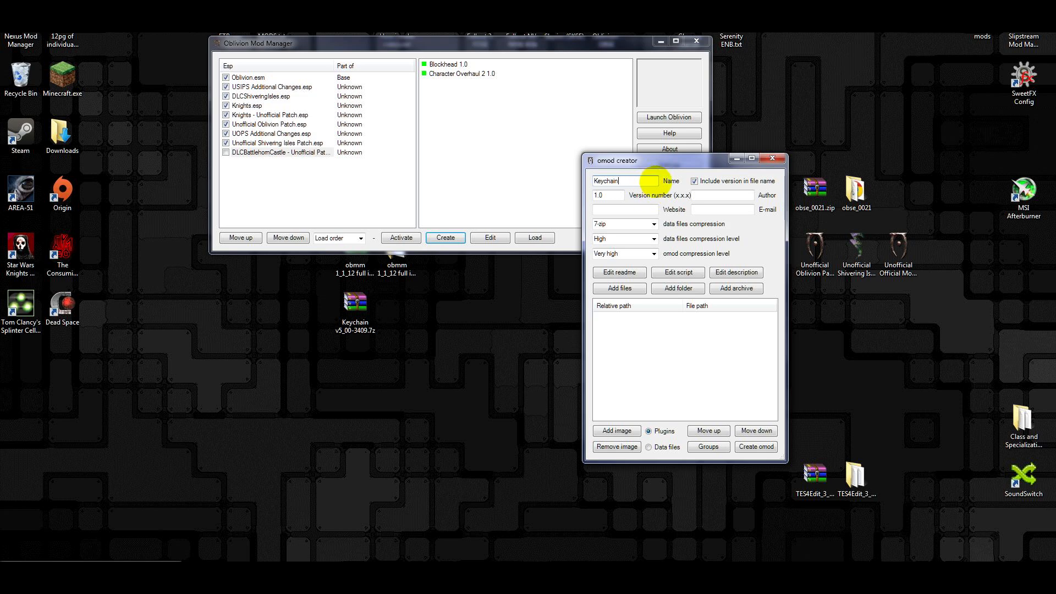
{"action": "left_click", "coordinate": [736, 288]}
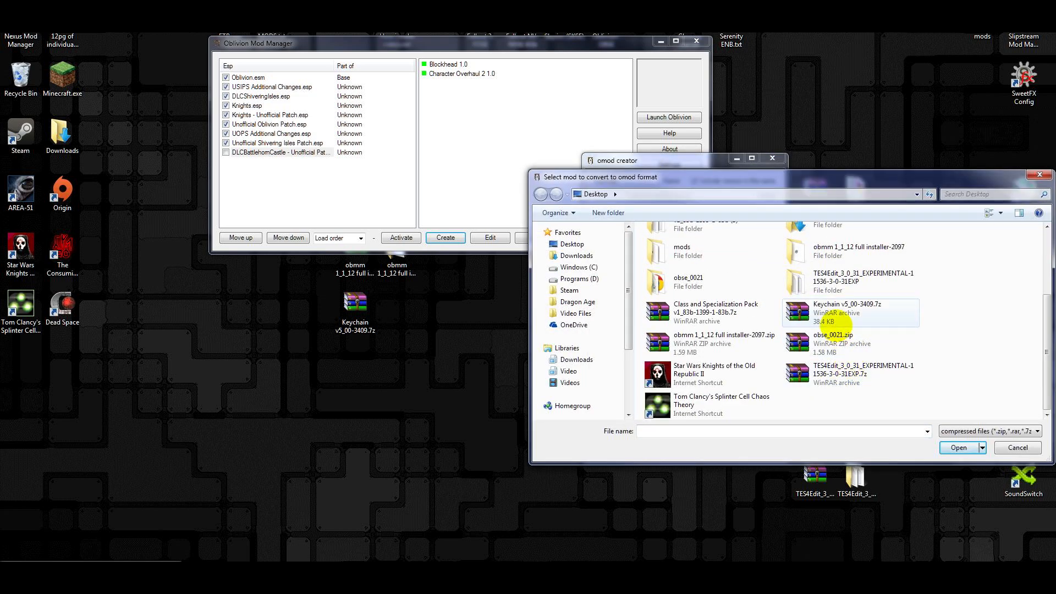
{"action": "left_click", "coordinate": [845, 316]}
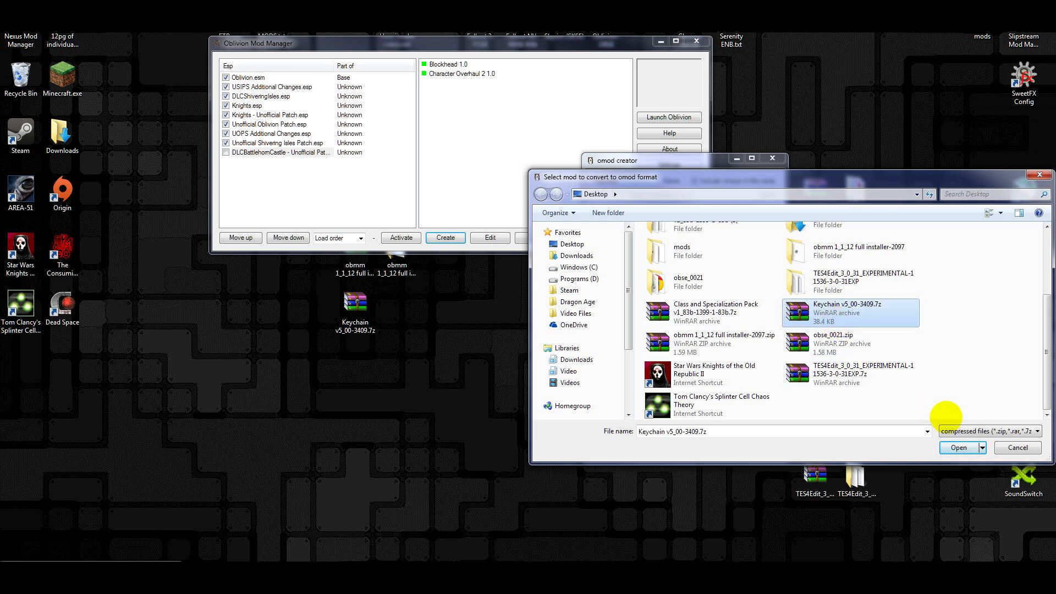
{"action": "left_click", "coordinate": [957, 447]}
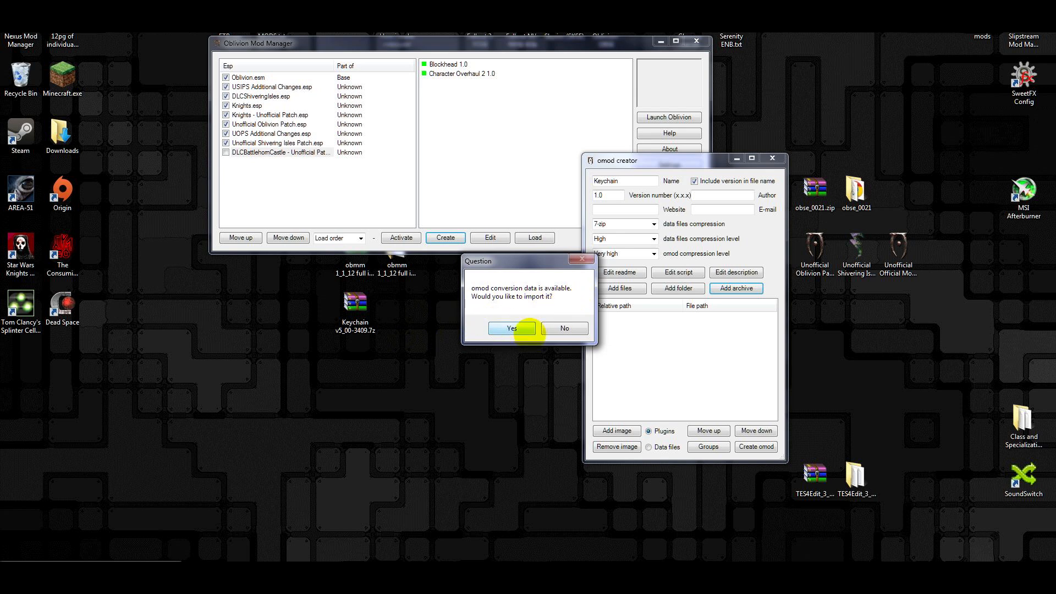
{"action": "left_click", "coordinate": [512, 329]}
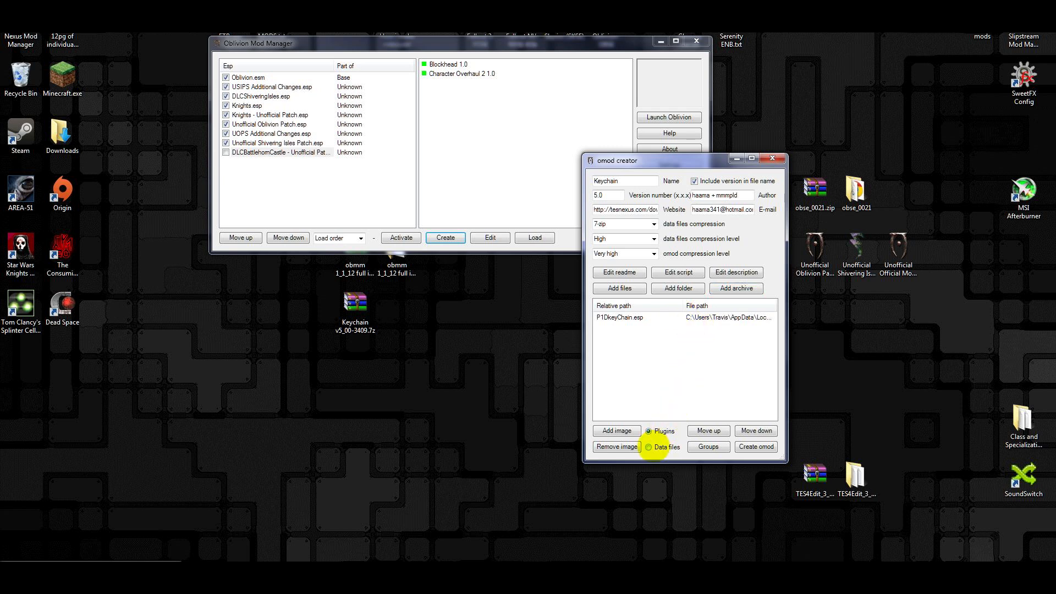
Check the plugin and data file lists of the Keychain omod and create the omod.
{"action": "left_click", "coordinate": [649, 446]}
{"action": "left_click", "coordinate": [649, 430]}
{"action": "left_click", "coordinate": [649, 447]}
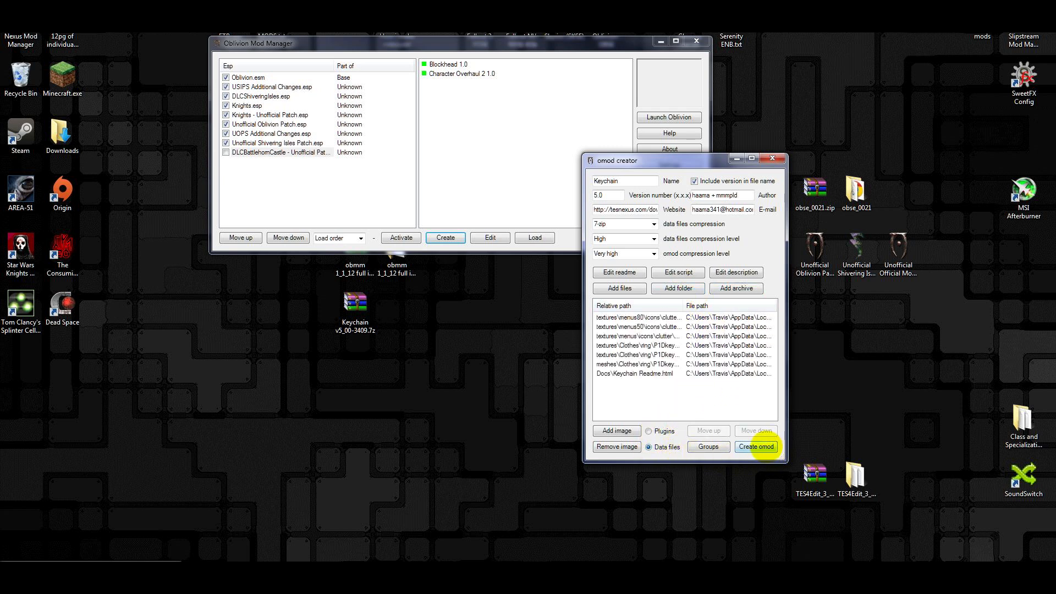
{"action": "left_click", "coordinate": [757, 446]}
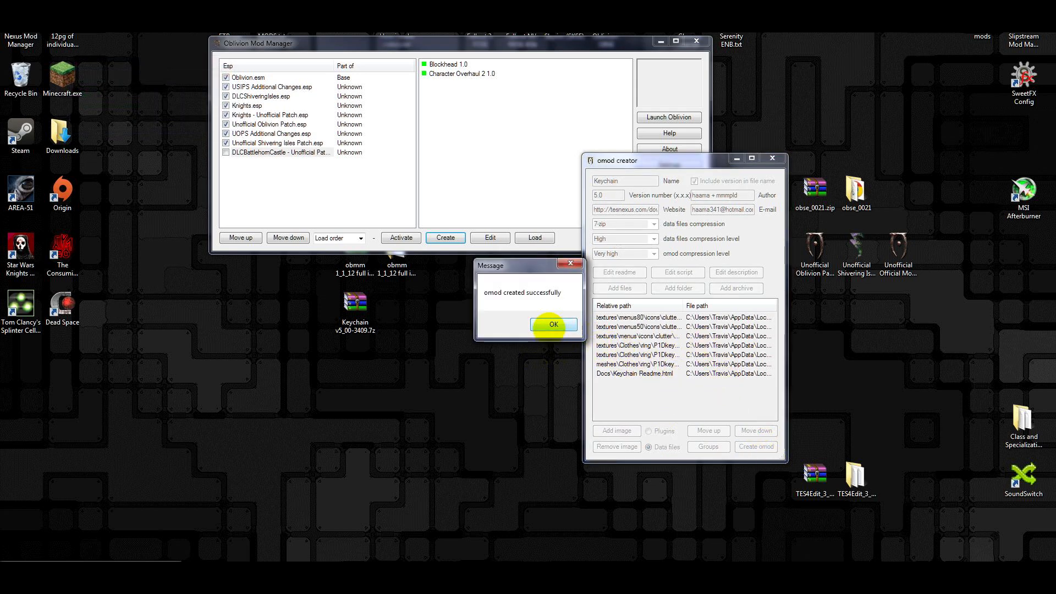
{"action": "left_click", "coordinate": [553, 324]}
Activate the Keychain 5.0 mod, select P1DkeyChain.esp in the plugin list and close Oblivion Mod Manager.
{"action": "left_click", "coordinate": [446, 82]}
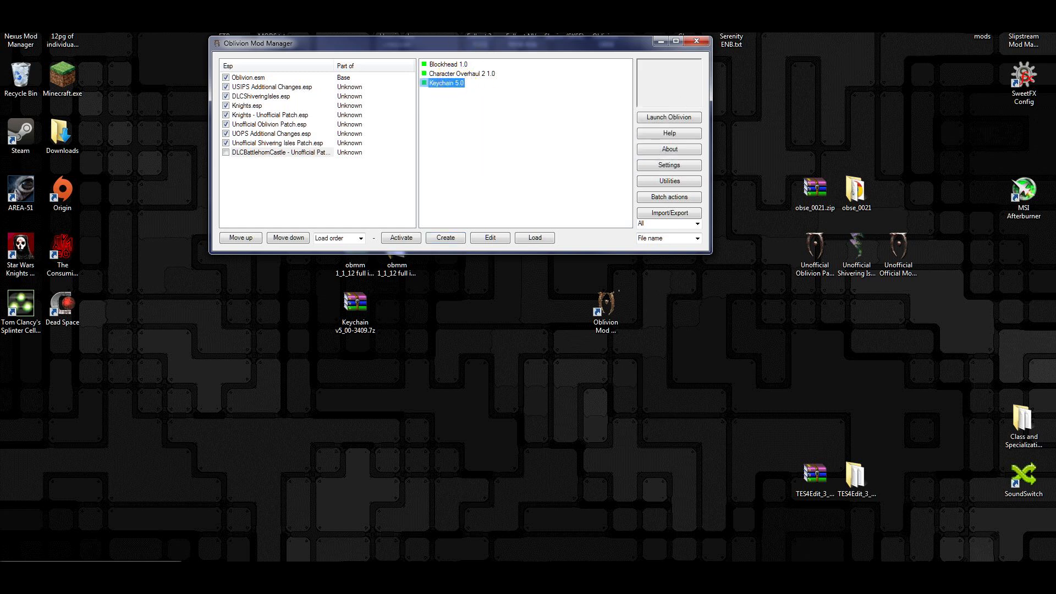
{"action": "left_click", "coordinate": [405, 237]}
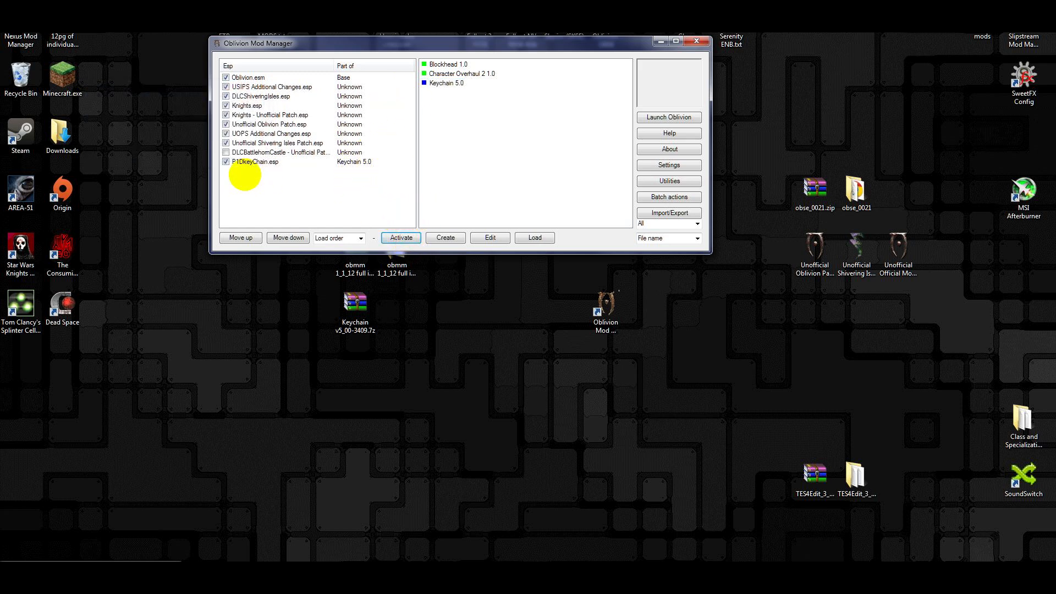
{"action": "left_click", "coordinate": [245, 161]}
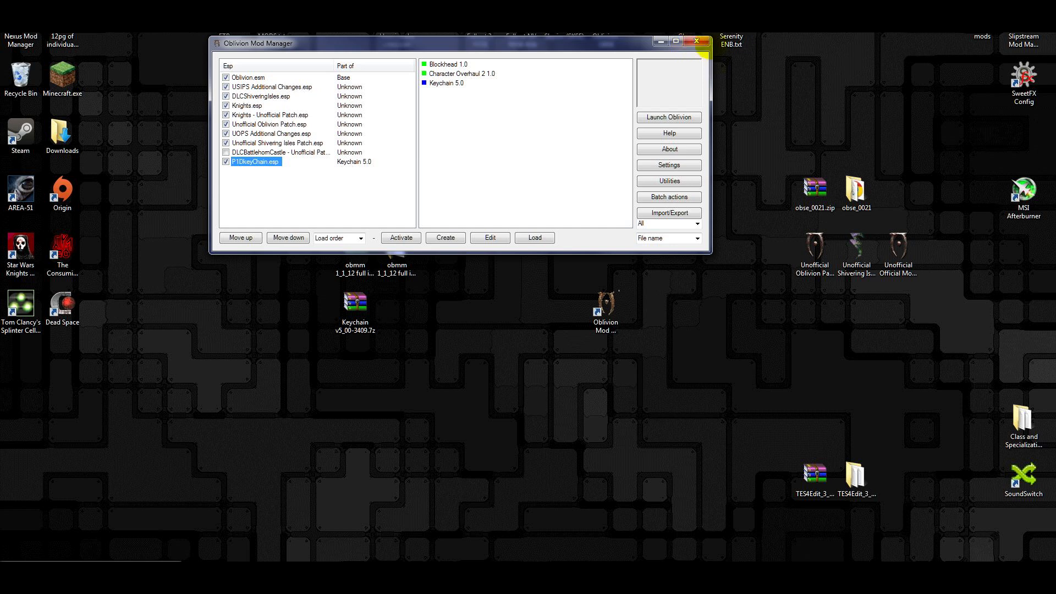
{"action": "left_click", "coordinate": [697, 42]}
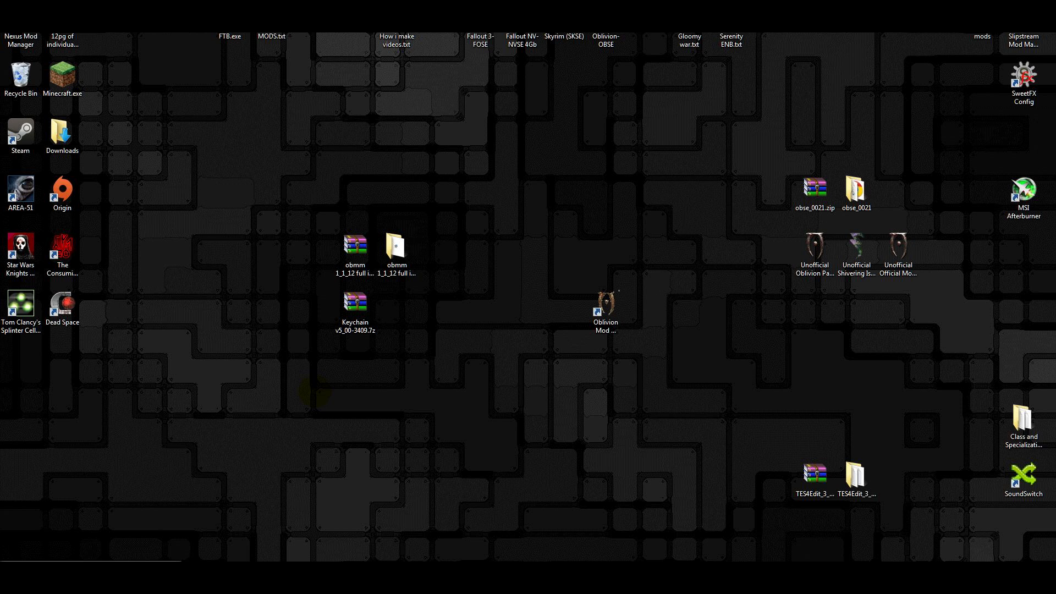
{"action": "left_click_drag", "start_coordinate": [284, 211], "coordinate": [630, 355]}
{"action": "left_click", "coordinate": [365, 172]}
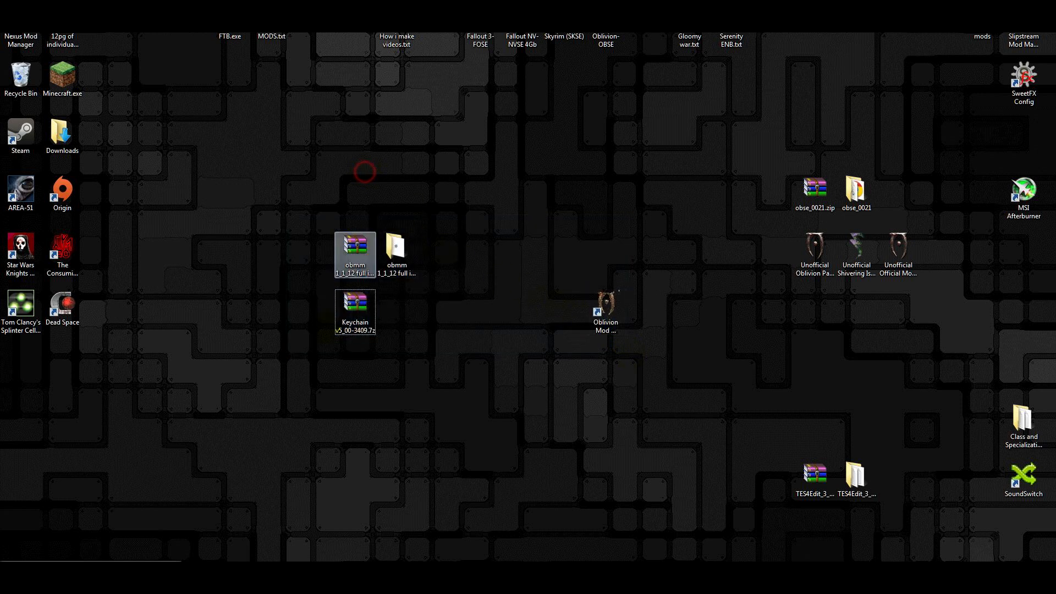
Switch to the browser and view the TES4Edit files on Nexus Mods and the BOSS download page.
{"action": "left_click", "coordinate": [81, 582]}
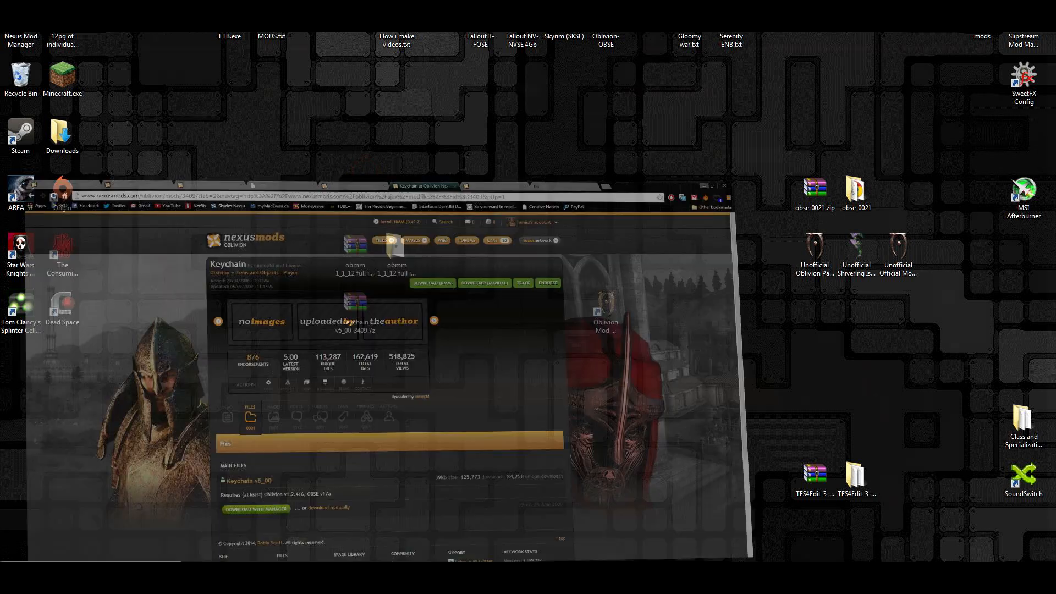
{"action": "left_click", "coordinate": [517, 7]}
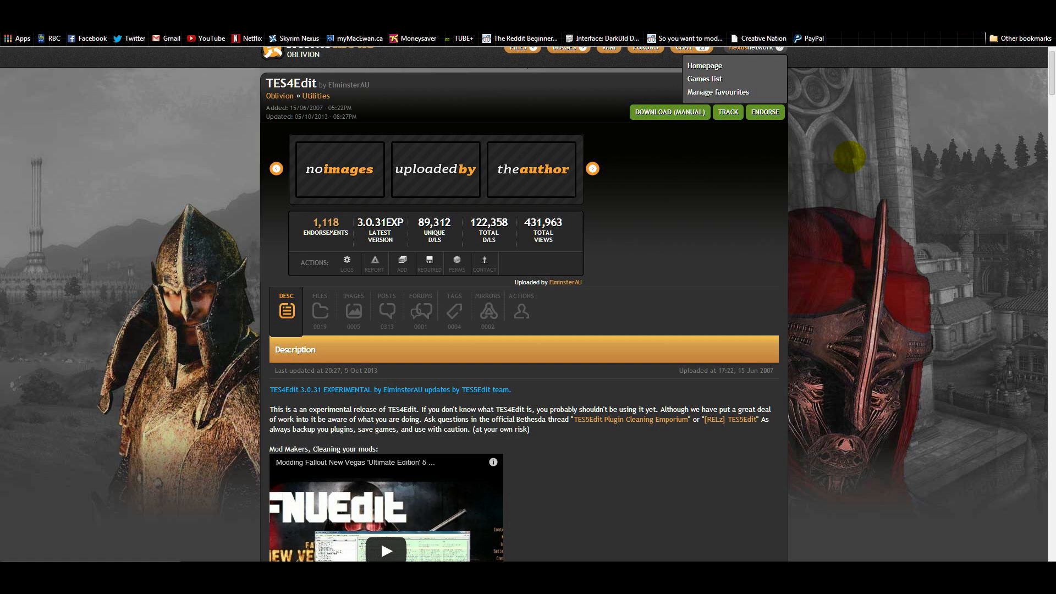
{"action": "left_click", "coordinate": [321, 312]}
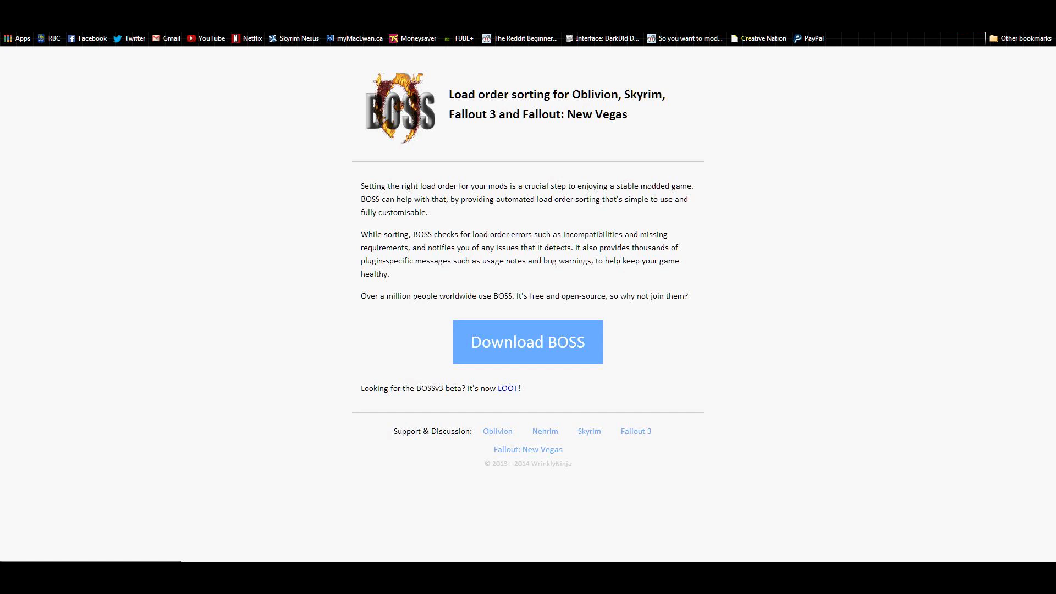
{"action": "left_click", "coordinate": [605, 341]}
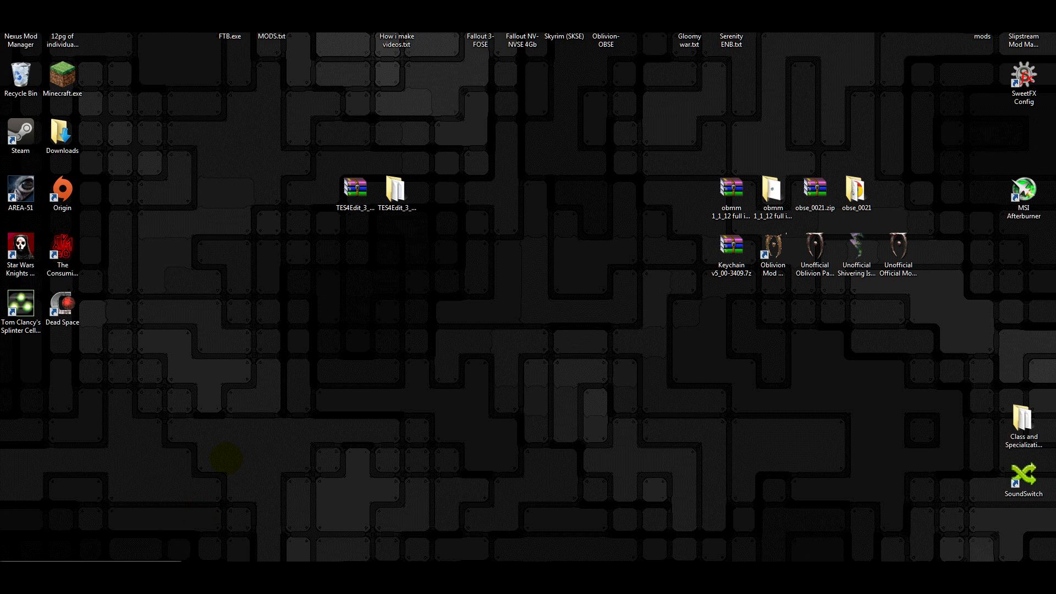
Check the extracted TES4Edit folder on the desktop and open its copy, TES4Edit_3_0_31_EXPERIMENTAL-11536-3-0-31EXP, in the Oblivion game folder.
{"action": "double_click", "coordinate": [395, 190]}
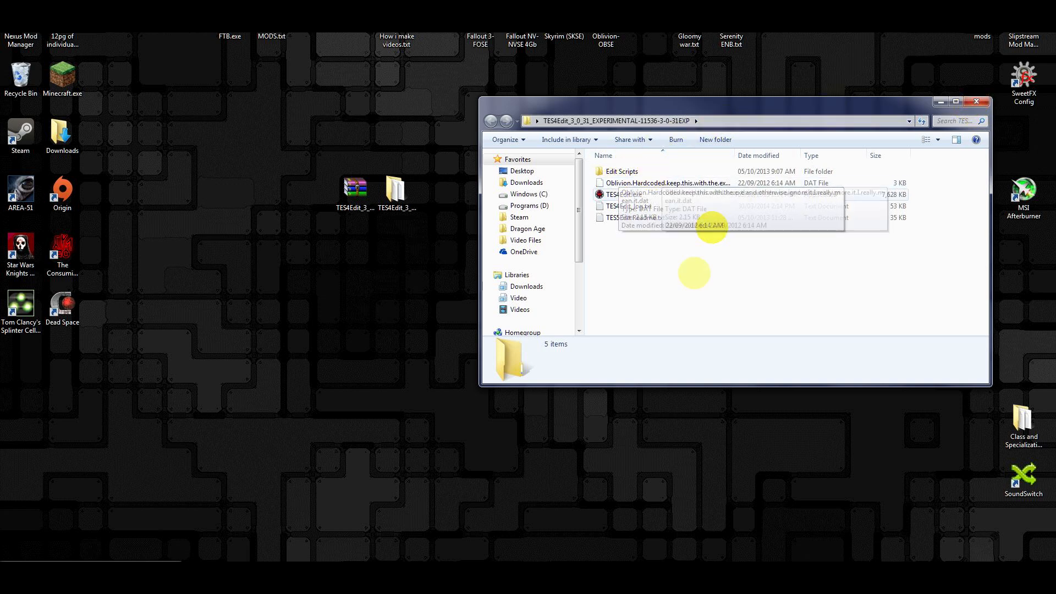
{"action": "left_click", "coordinate": [977, 101]}
{"action": "right_click", "coordinate": [619, 37]}
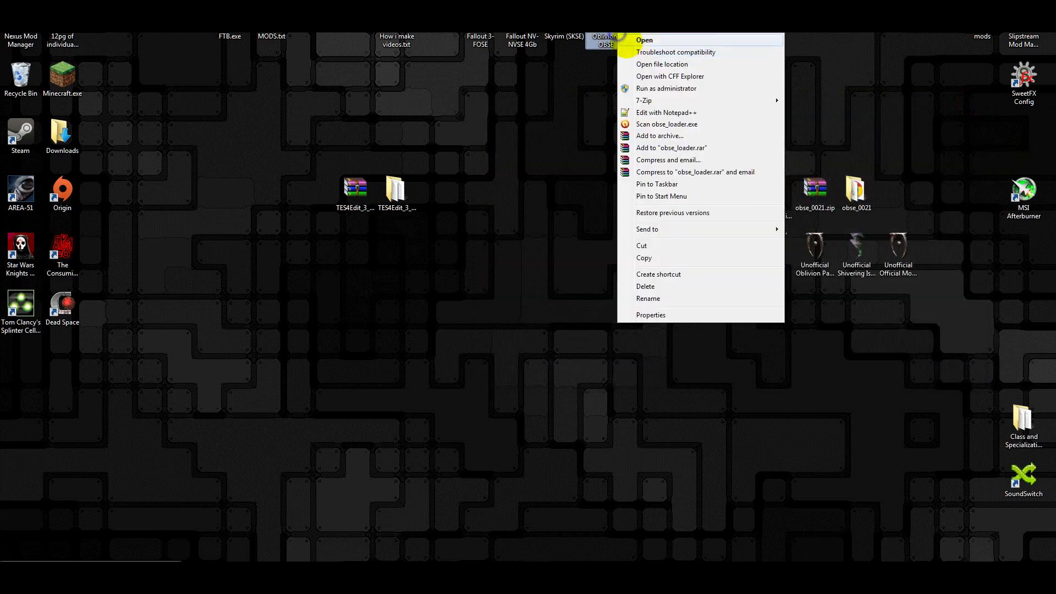
{"action": "left_click", "coordinate": [641, 64]}
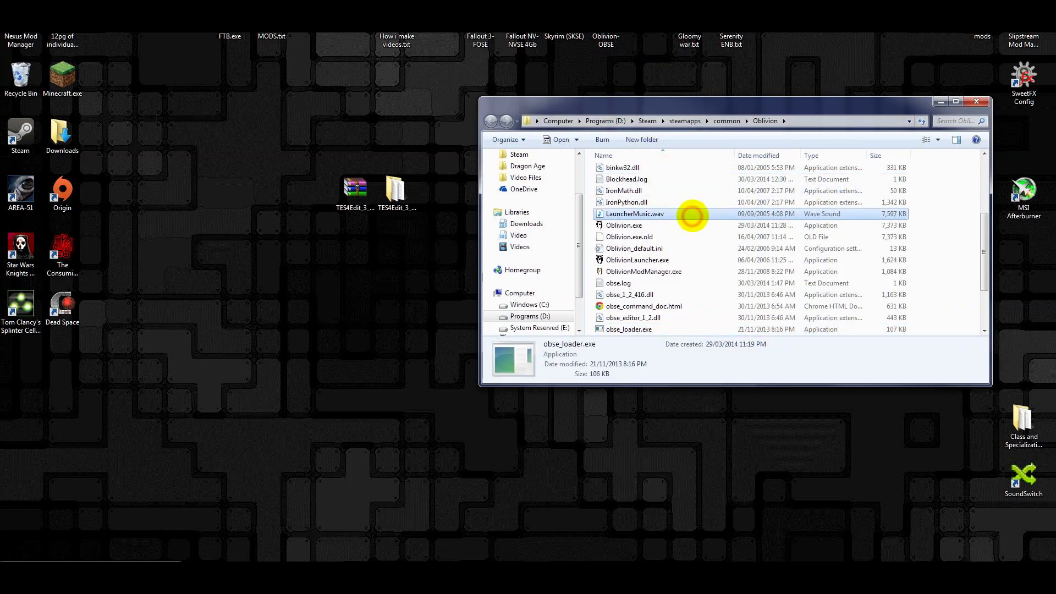
{"action": "left_click", "coordinate": [692, 215]}
{"action": "scroll", "coordinate": [705, 198], "scroll_direction": "up", "scroll_amount": 4}
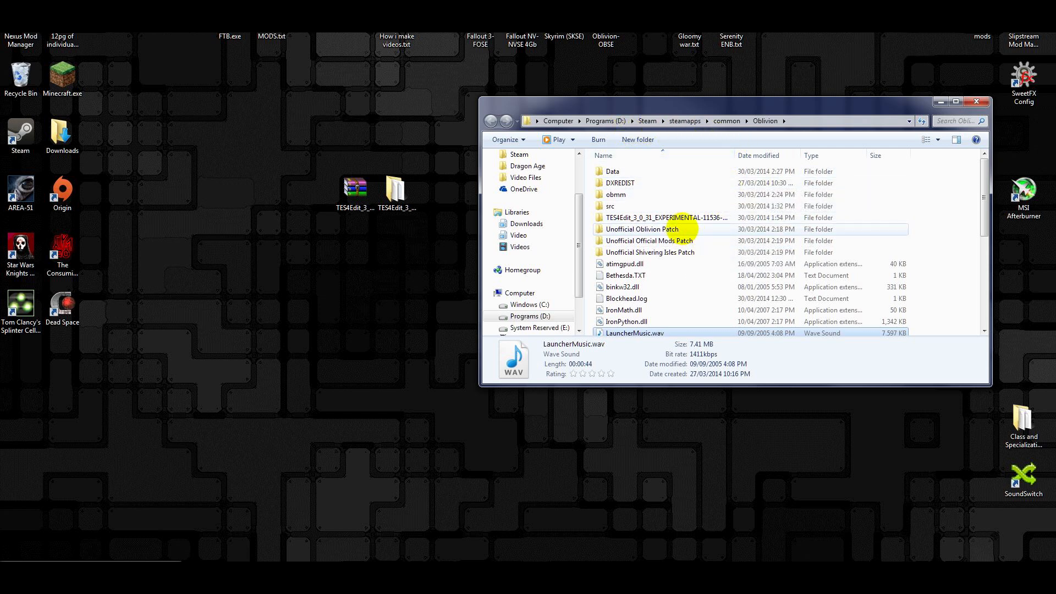
{"action": "double_click", "coordinate": [695, 218]}
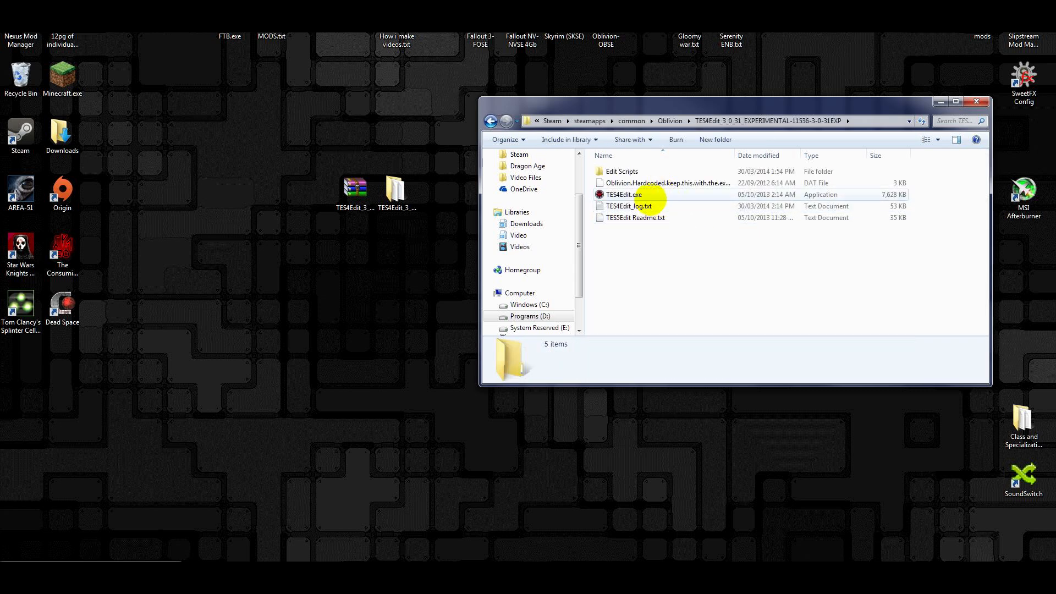
Launch TES4Edit.exe and load the preselected masters and plugins.
{"action": "double_click", "coordinate": [649, 196]}
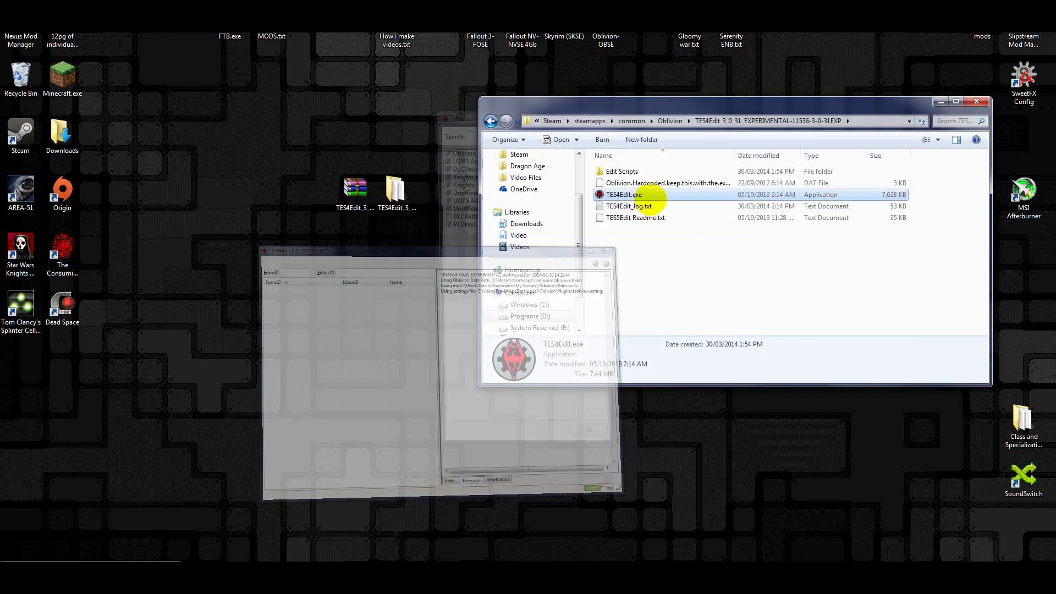
{"action": "left_click", "coordinate": [468, 265]}
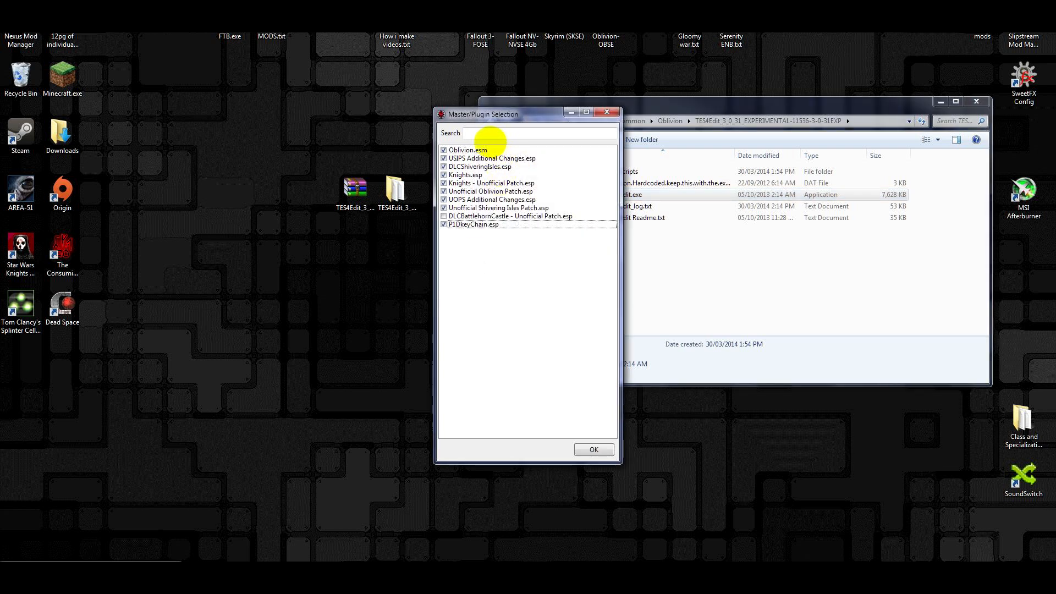
{"action": "left_click", "coordinate": [594, 450]}
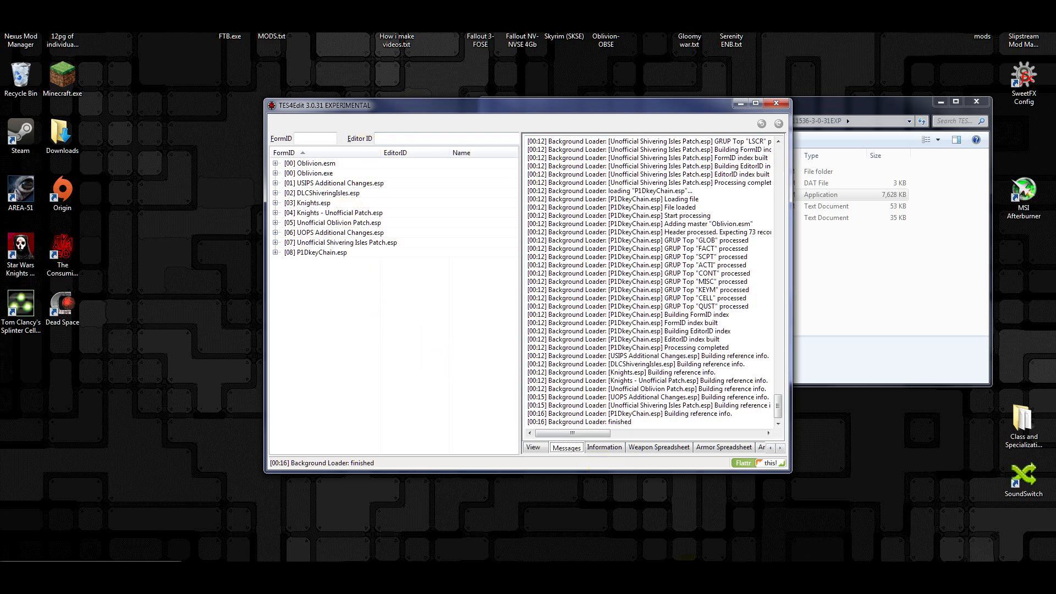
Look over the Create Merged Patch option and plugin commands without applying any, and close TES4Edit and the folder window.
{"action": "right_click", "coordinate": [364, 283]}
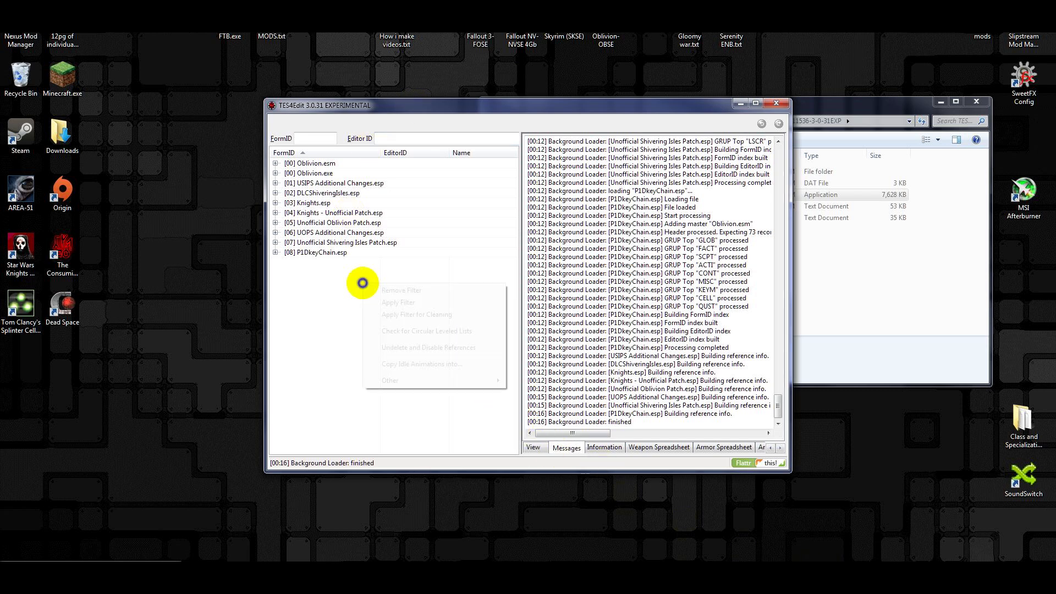
{"action": "mouse_move", "coordinate": [483, 379]}
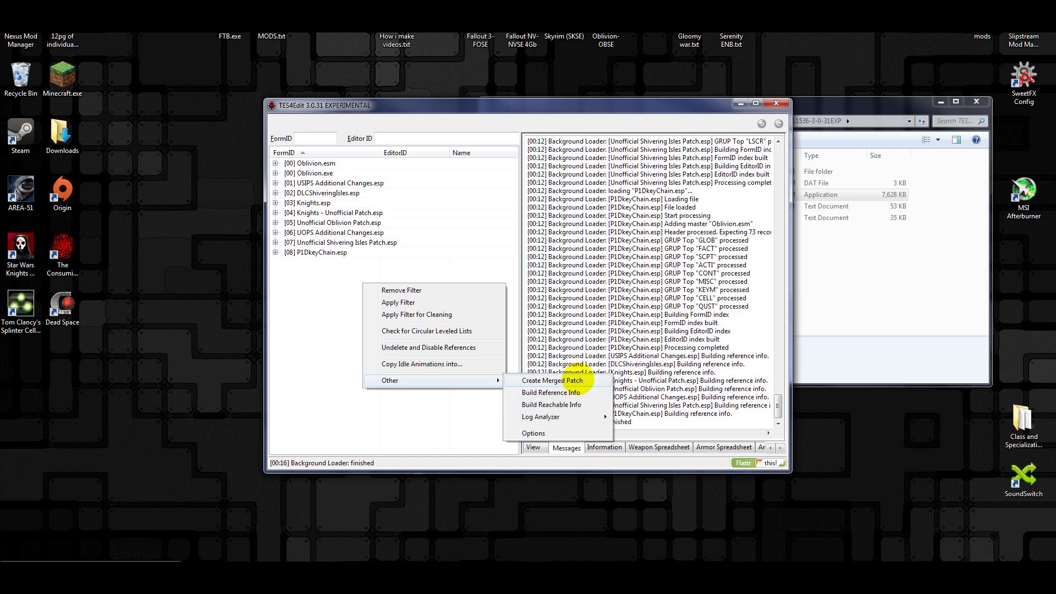
{"action": "left_click", "coordinate": [503, 225]}
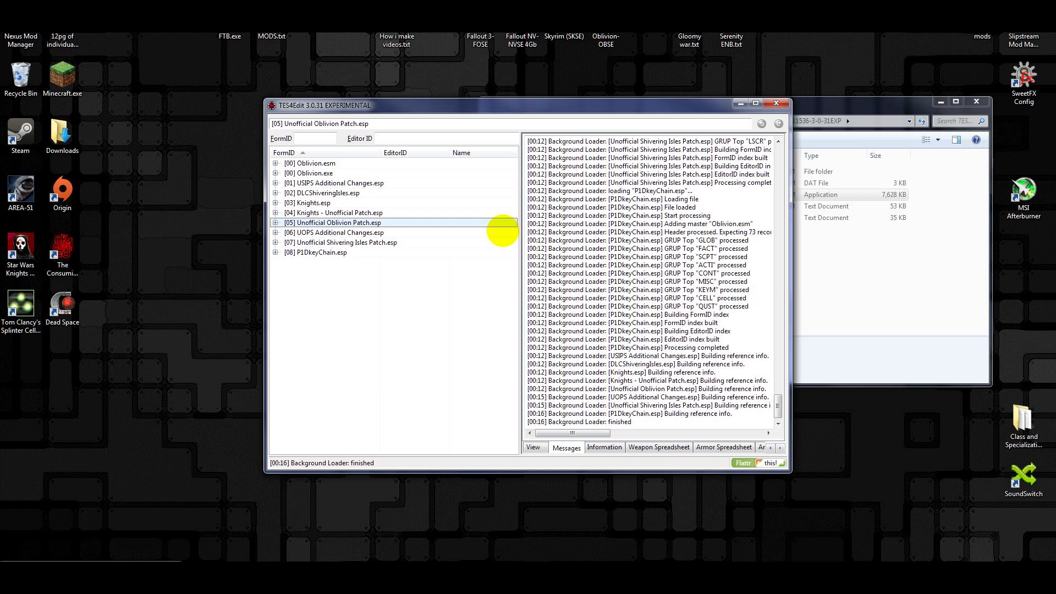
{"action": "right_click", "coordinate": [477, 300]}
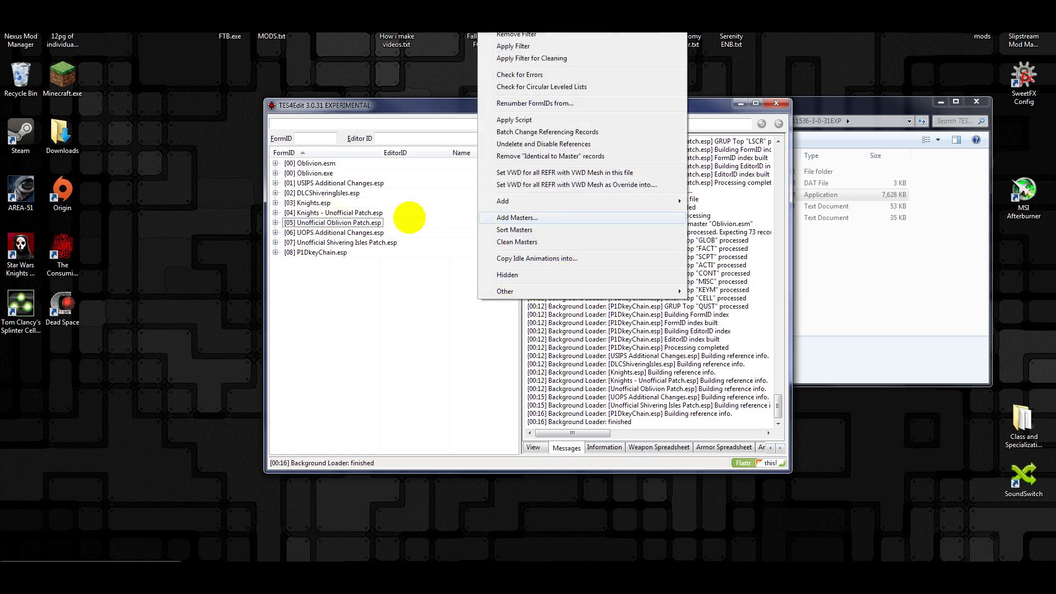
{"action": "left_click", "coordinate": [189, 208]}
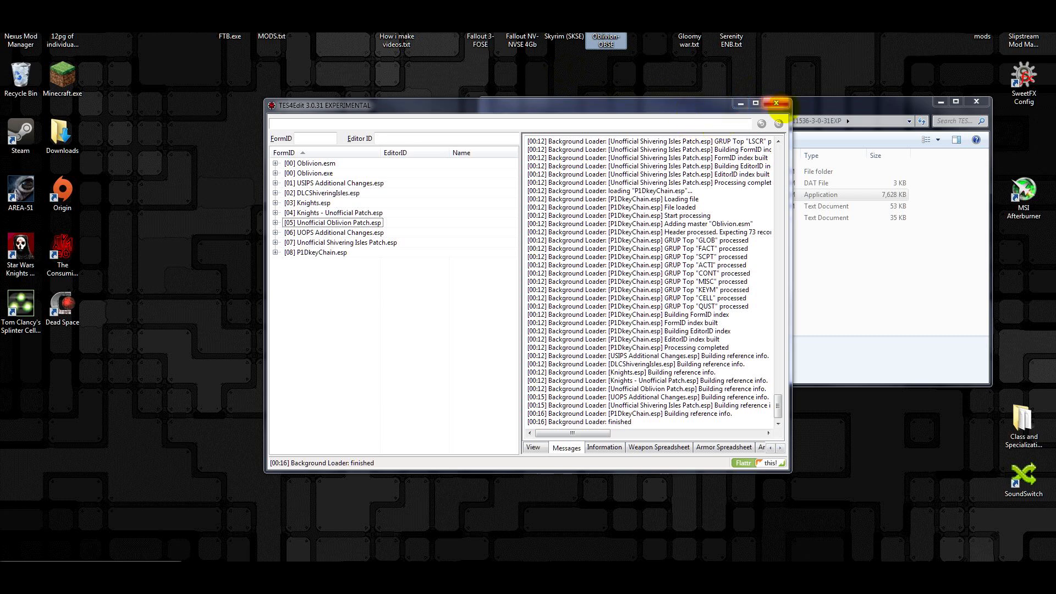
{"action": "left_click", "coordinate": [776, 103]}
{"action": "left_click", "coordinate": [976, 102]}
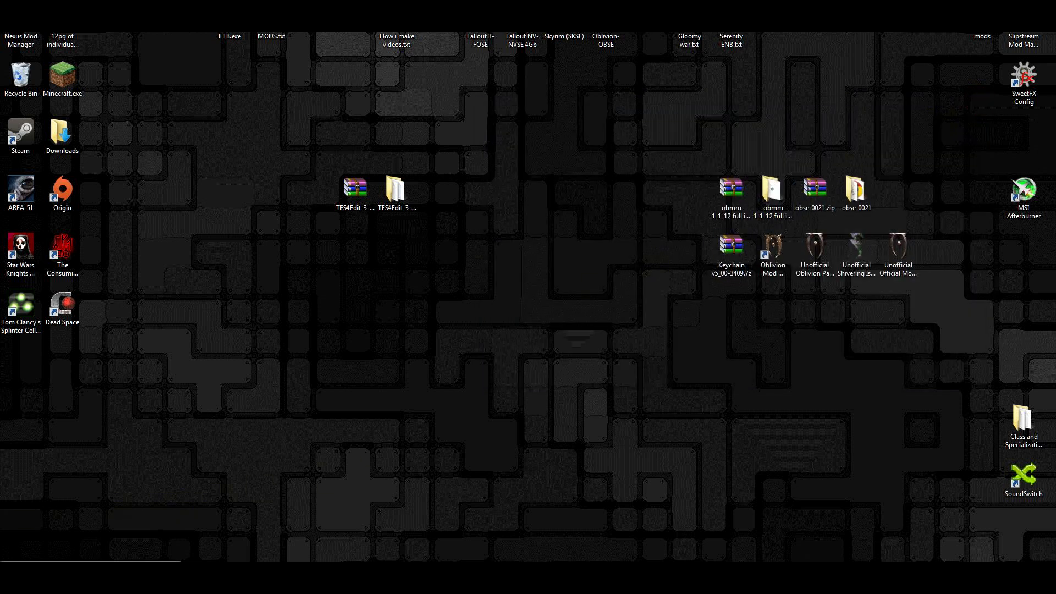
Find and launch BOSS and run its load order sorting for TES IV: Oblivion.
{"action": "key", "text": "super"}
{"action": "type", "text": "boss"}
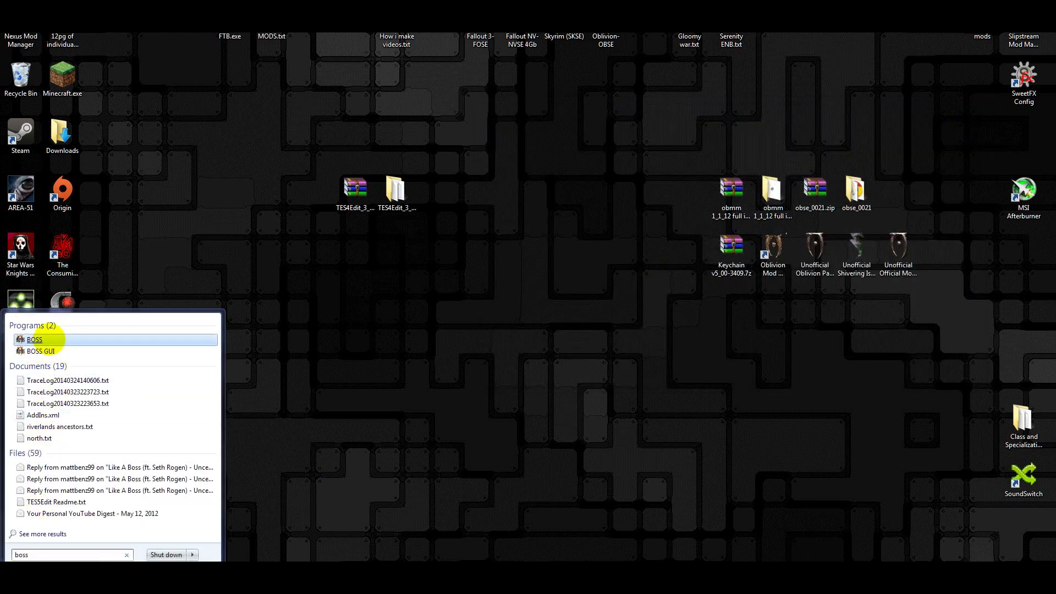
{"action": "left_click", "coordinate": [47, 339]}
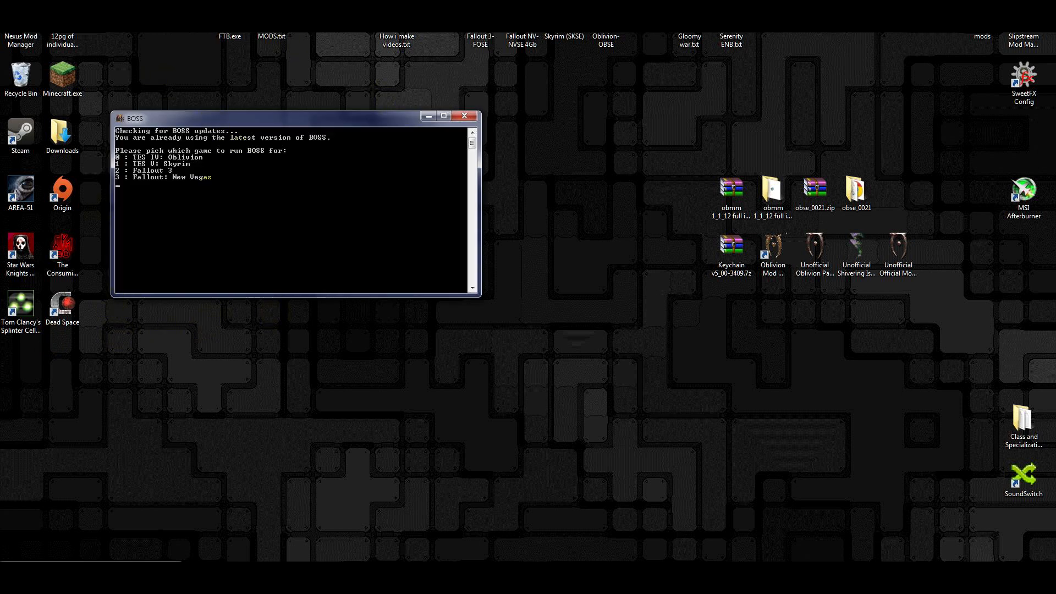
{"action": "type", "text": "0"}
{"action": "key", "text": "Return"}
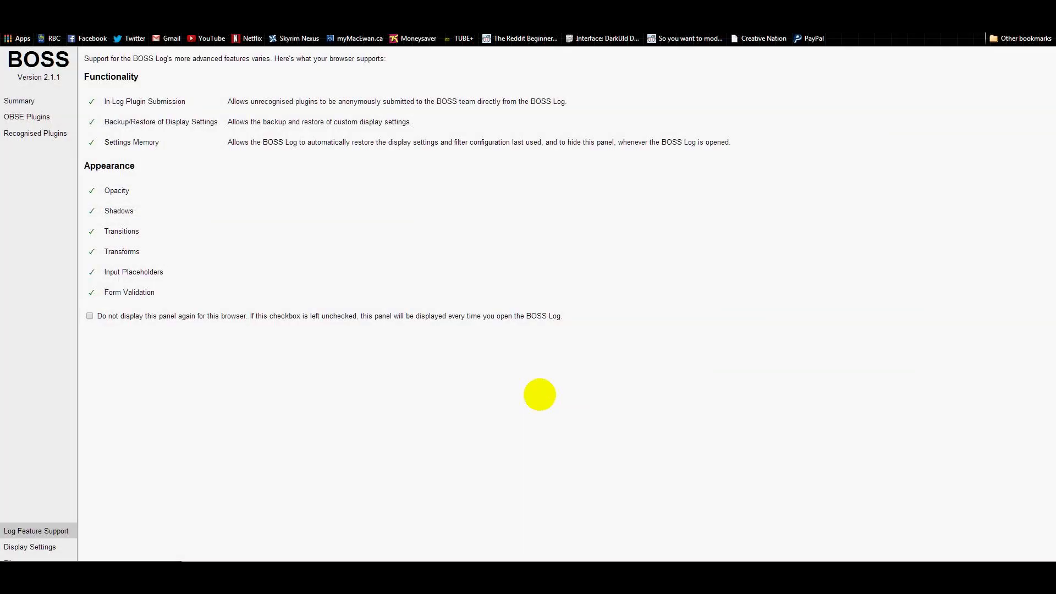
Review the OBSE plugins and recognised plugins in the BOSS log and return to the BOSS download page.
{"action": "left_click", "coordinate": [40, 116]}
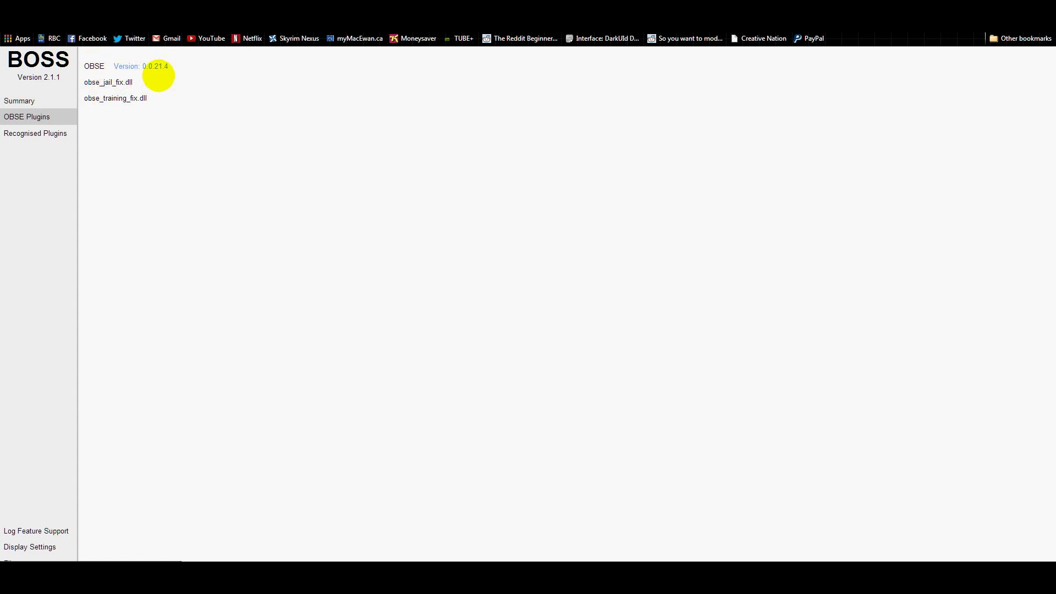
{"action": "left_click", "coordinate": [60, 133]}
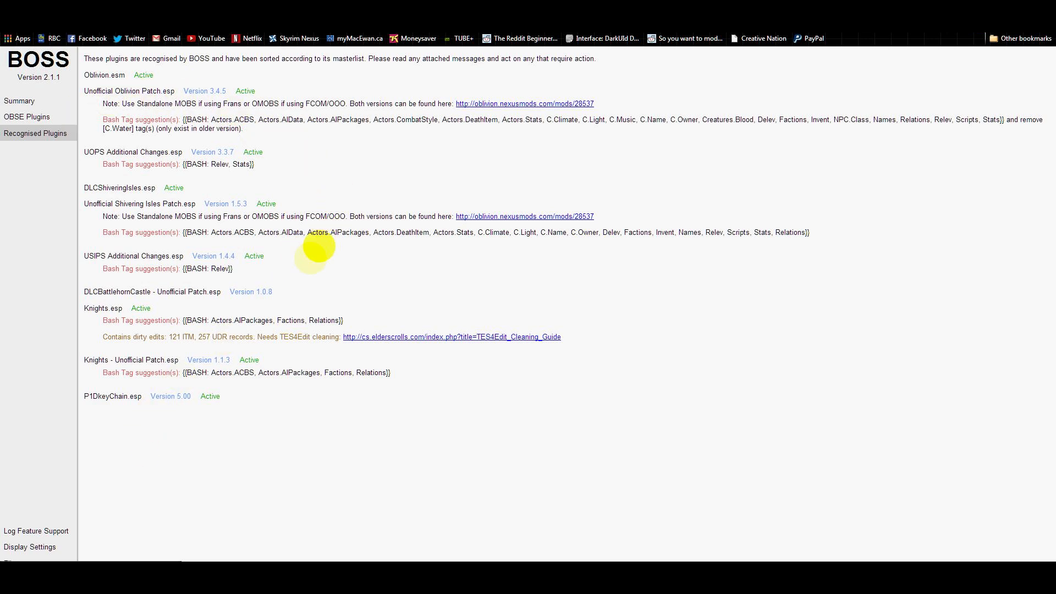
{"action": "left_click", "coordinate": [737, 7]}
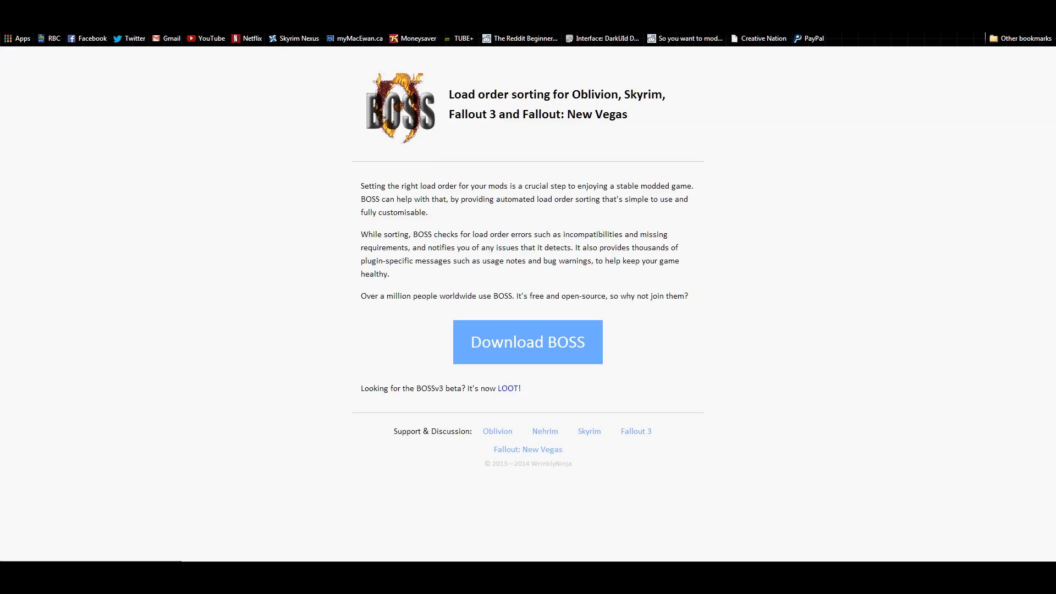